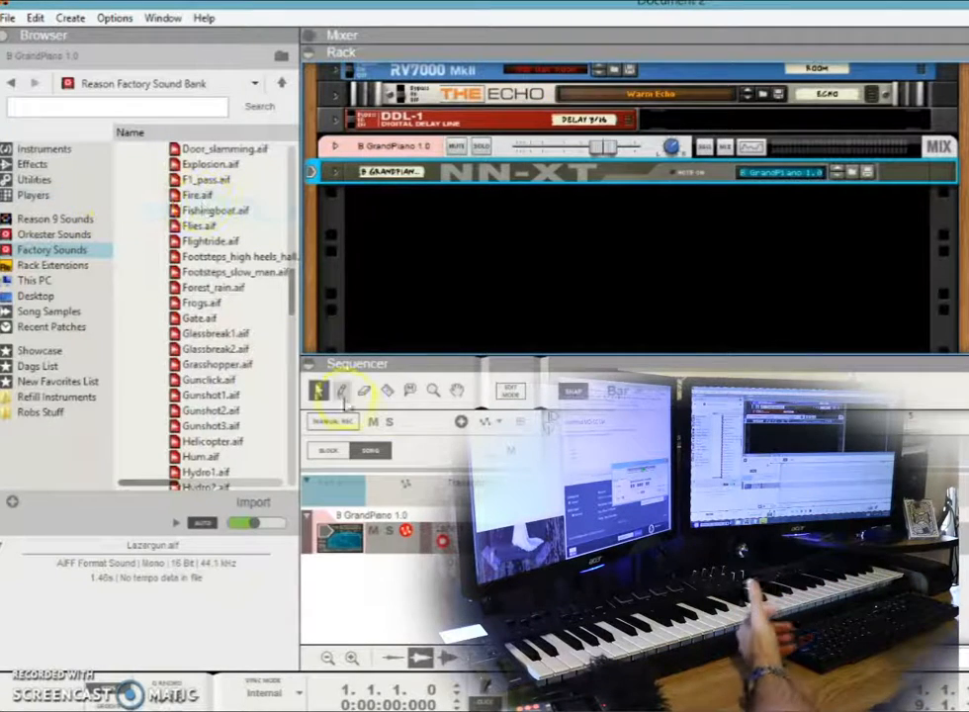
- Add a Kong Drum Designer instrument and reset the device to an empty patch
{"action": "right_click", "coordinate": [396, 584]}
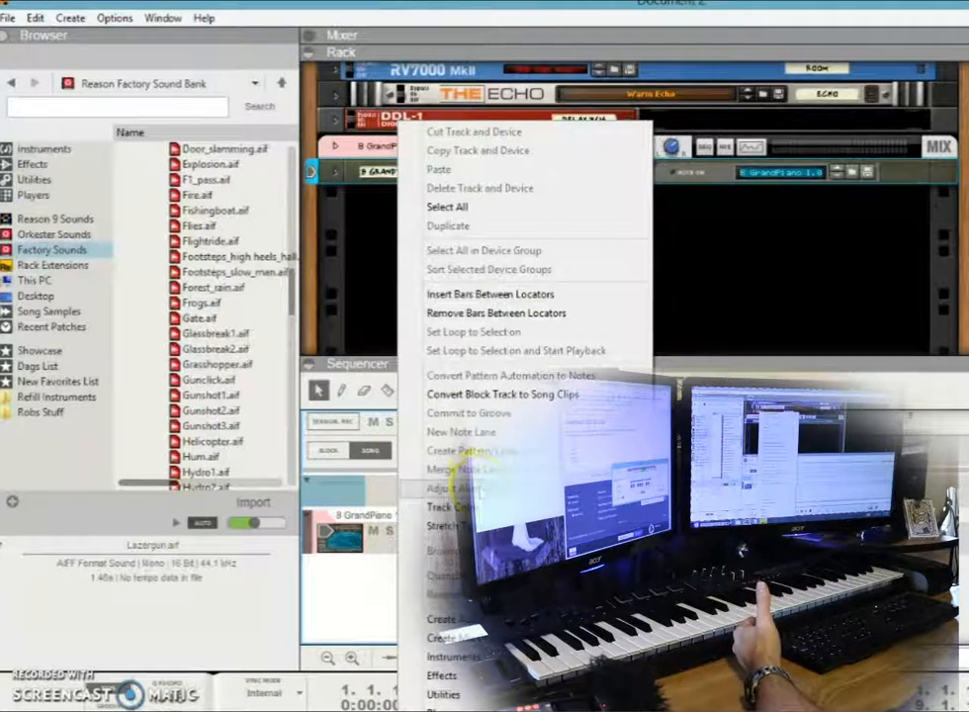
{"action": "mouse_move", "coordinate": [435, 654]}
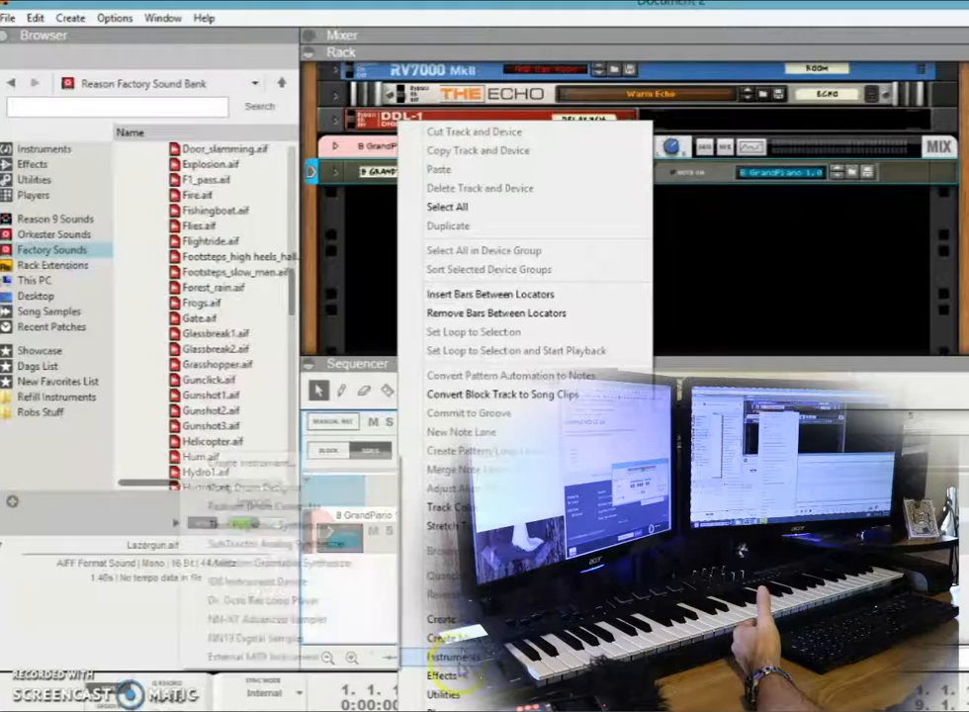
{"action": "left_click", "coordinate": [271, 487]}
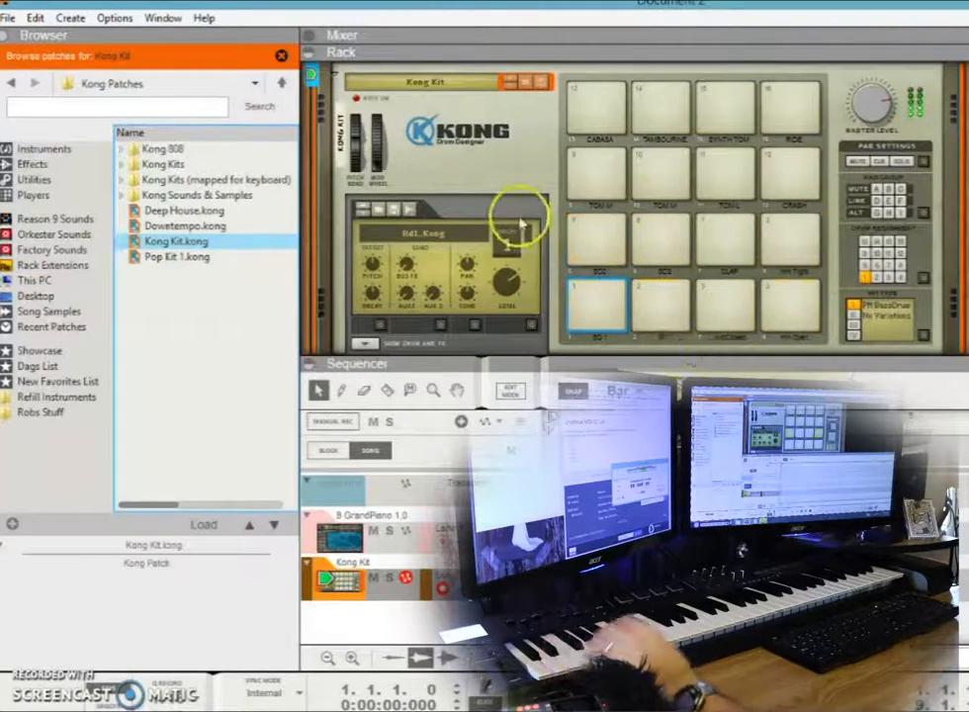
{"action": "right_click", "coordinate": [478, 171]}
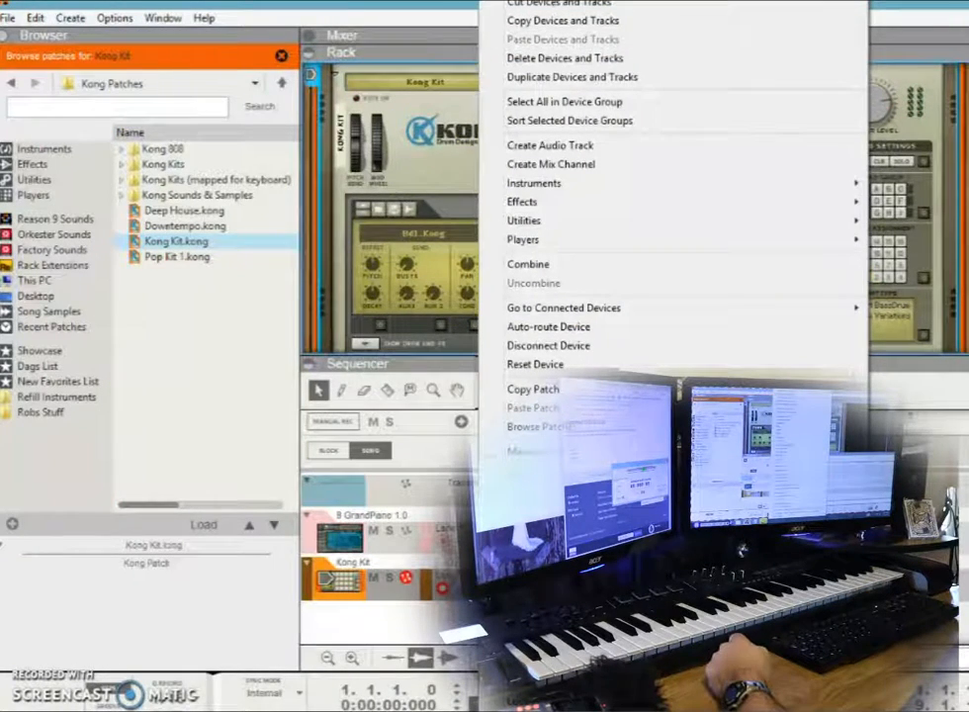
{"action": "left_click", "coordinate": [549, 364]}
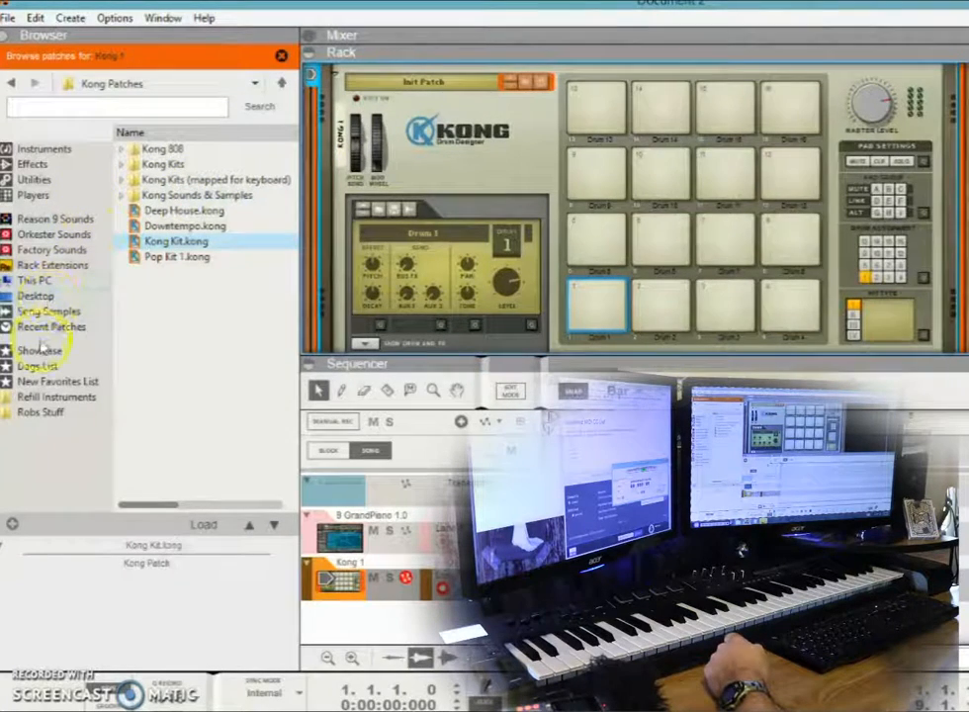
- Exit patch browsing and expand NN-XT Sampler Patches, Sound FX, Sound FX Samples in the Reason Factory Sound Bank
{"action": "left_click", "coordinate": [45, 250]}
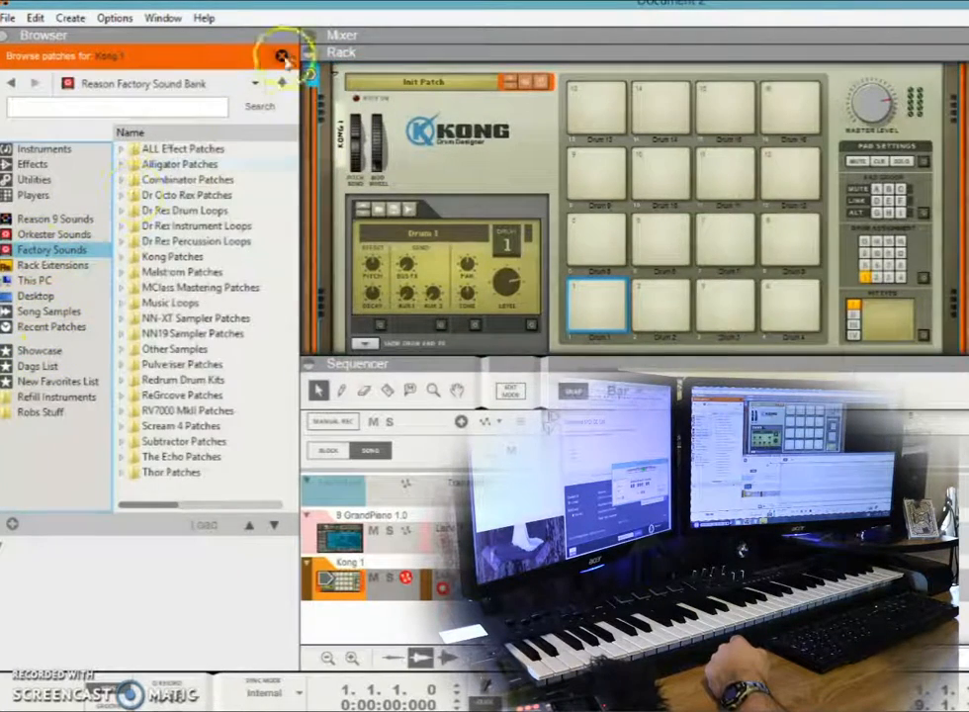
{"action": "left_click", "coordinate": [280, 56]}
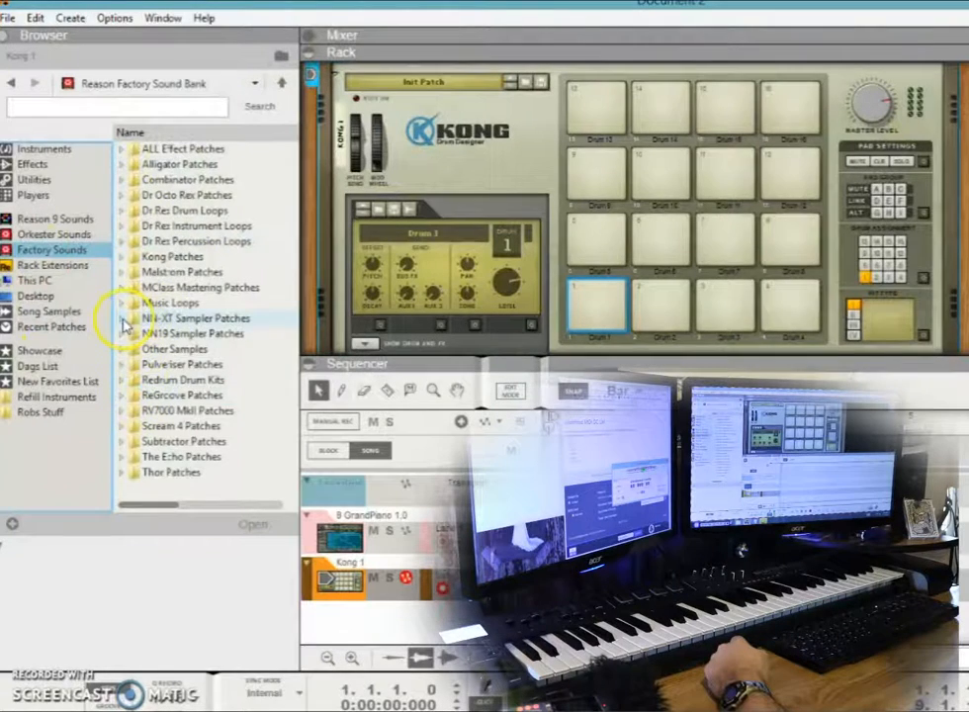
{"action": "double_click", "coordinate": [122, 319]}
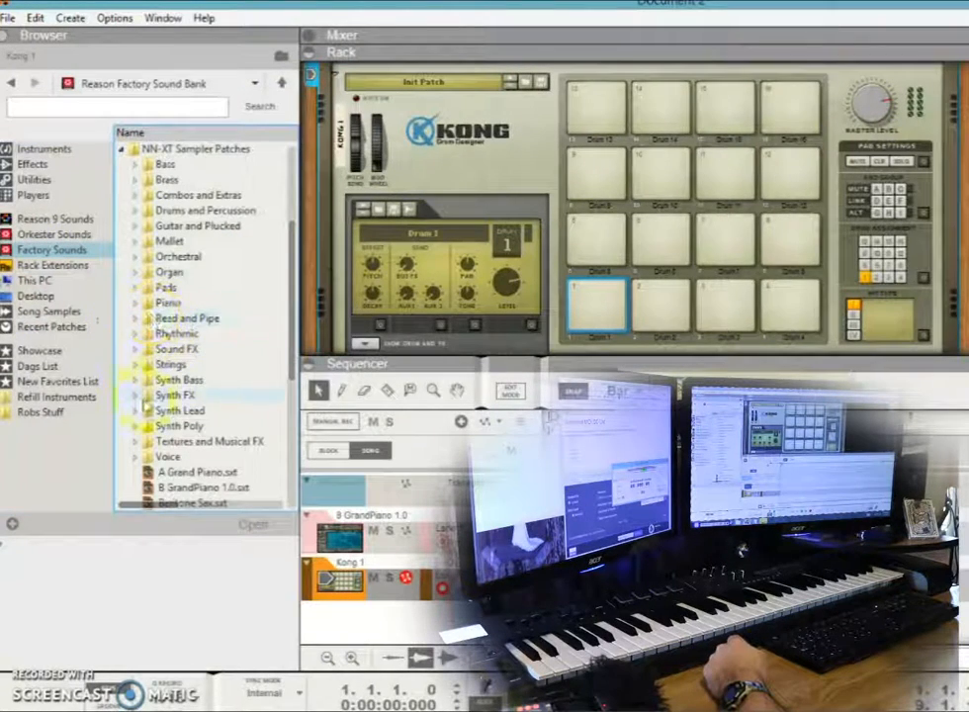
{"action": "left_click", "coordinate": [137, 349]}
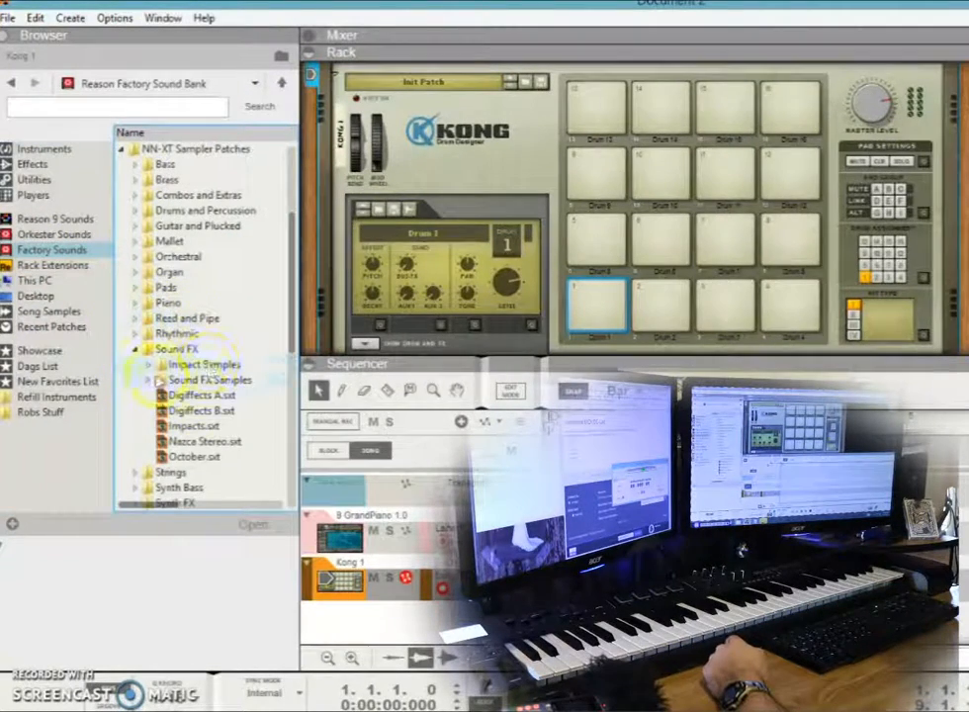
{"action": "double_click", "coordinate": [153, 382]}
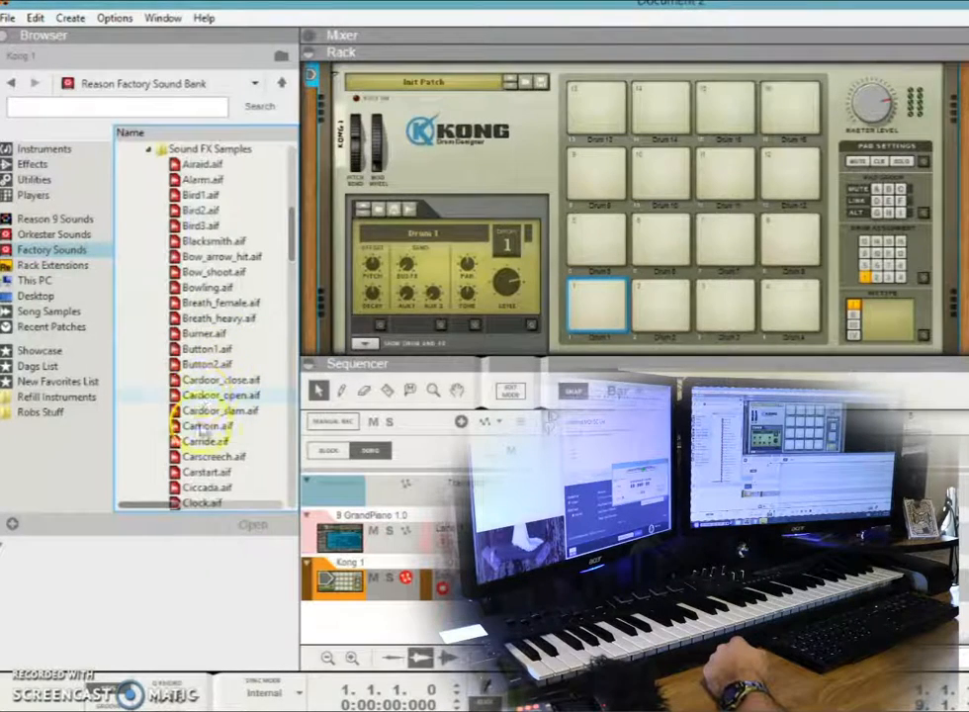
- Load Explosion.aif onto Kong pad 1 and Crash2.aif onto pad 2
{"action": "scroll", "coordinate": [203, 430], "scroll_direction": "down", "scroll_amount": 4}
{"action": "left_click", "coordinate": [197, 441]}
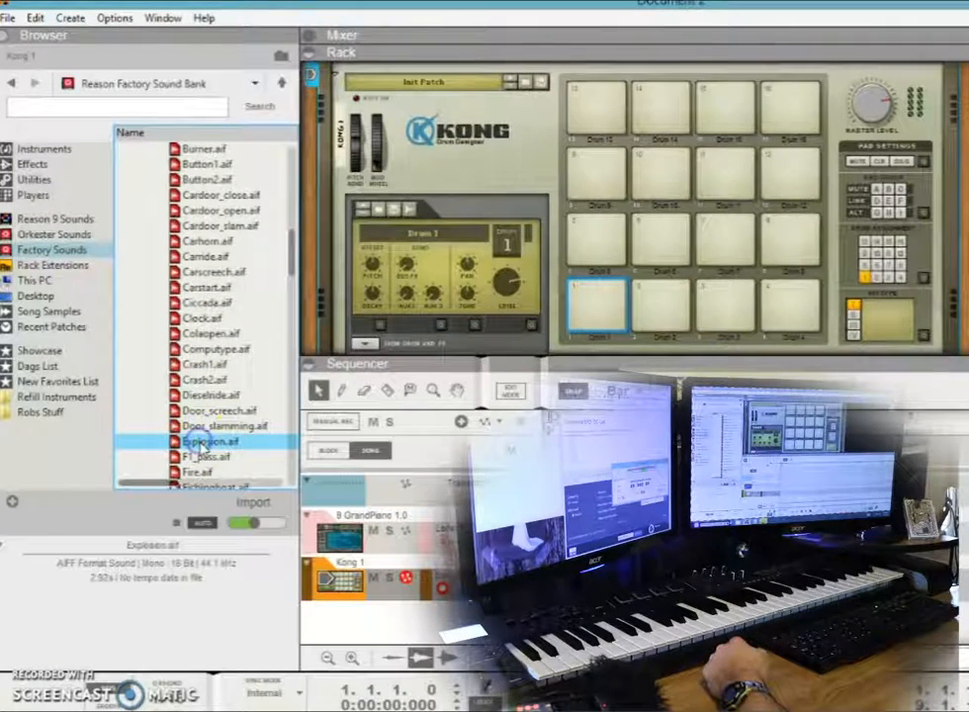
{"action": "left_click_drag", "start_coordinate": [198, 441], "coordinate": [603, 293]}
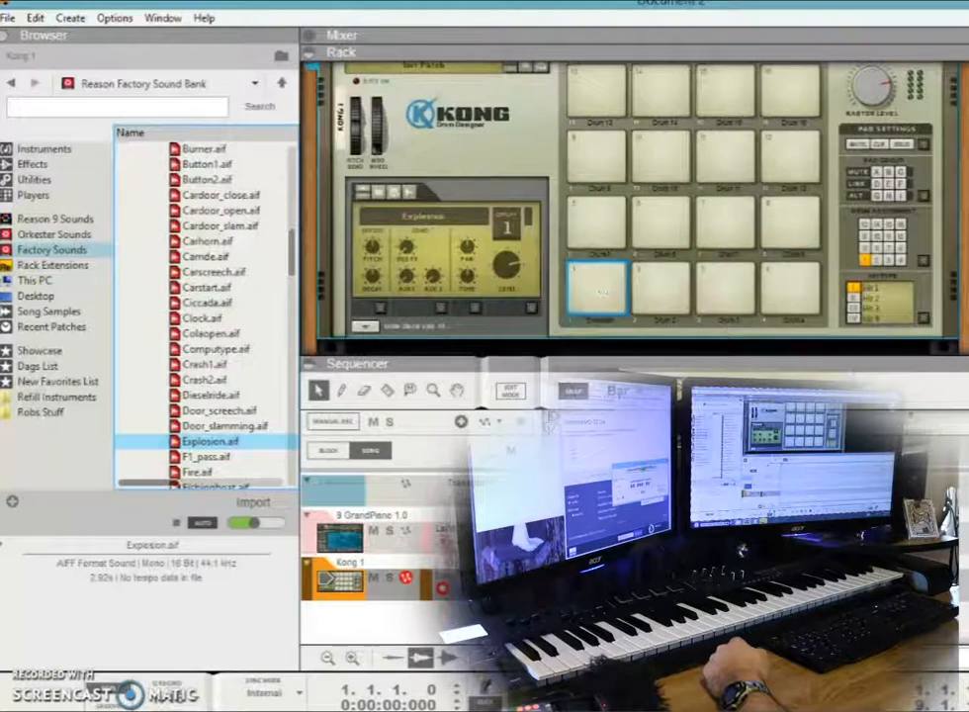
{"action": "left_click", "coordinate": [197, 378]}
{"action": "left_click_drag", "start_coordinate": [199, 381], "coordinate": [659, 273]}
- Load Lazergun.aif from the Sound FX Samples folder onto Kong pad 3
{"action": "scroll", "coordinate": [218, 326], "scroll_direction": "up", "scroll_amount": 1}
{"action": "scroll", "coordinate": [220, 320], "scroll_direction": "down", "scroll_amount": 4}
{"action": "scroll", "coordinate": [223, 320], "scroll_direction": "down", "scroll_amount": 9}
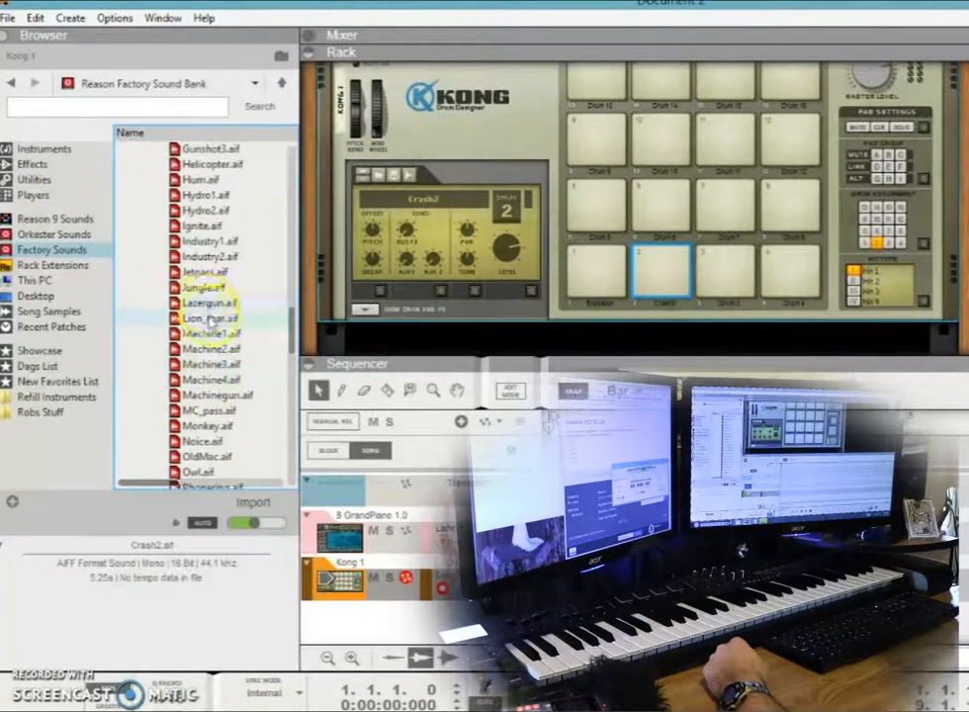
{"action": "left_click", "coordinate": [208, 302]}
{"action": "left_click_drag", "start_coordinate": [207, 302], "coordinate": [722, 277]}
- Expand the Impact Samples folder and load Imp Flame 1.aif onto Kong pad 4
{"action": "scroll", "coordinate": [153, 276], "scroll_direction": "up", "scroll_amount": 15}
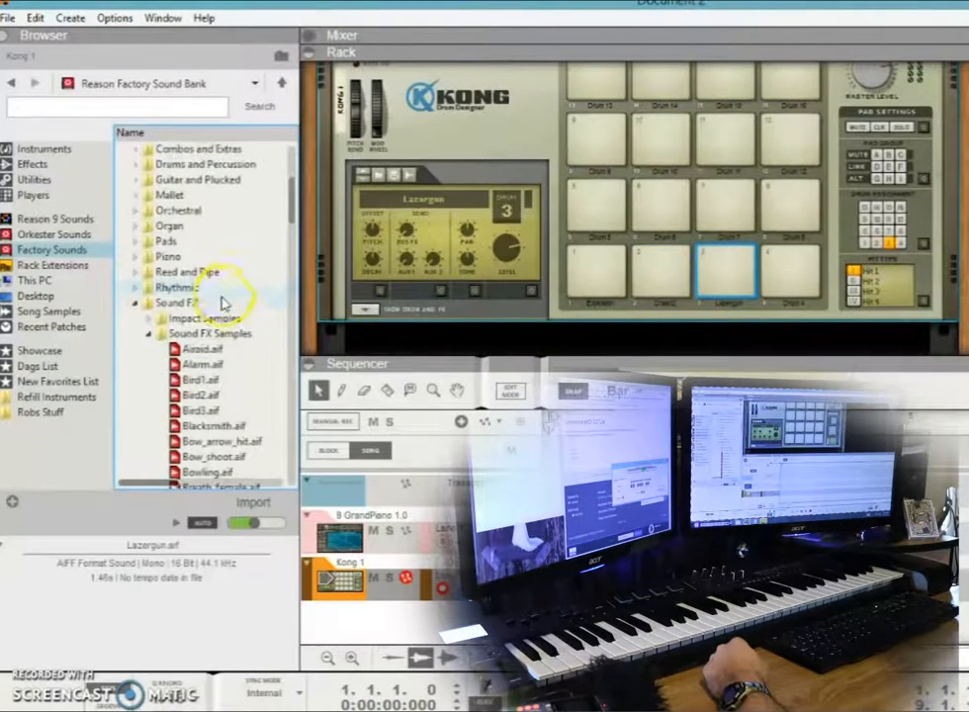
{"action": "left_click", "coordinate": [150, 320]}
{"action": "left_click", "coordinate": [202, 334]}
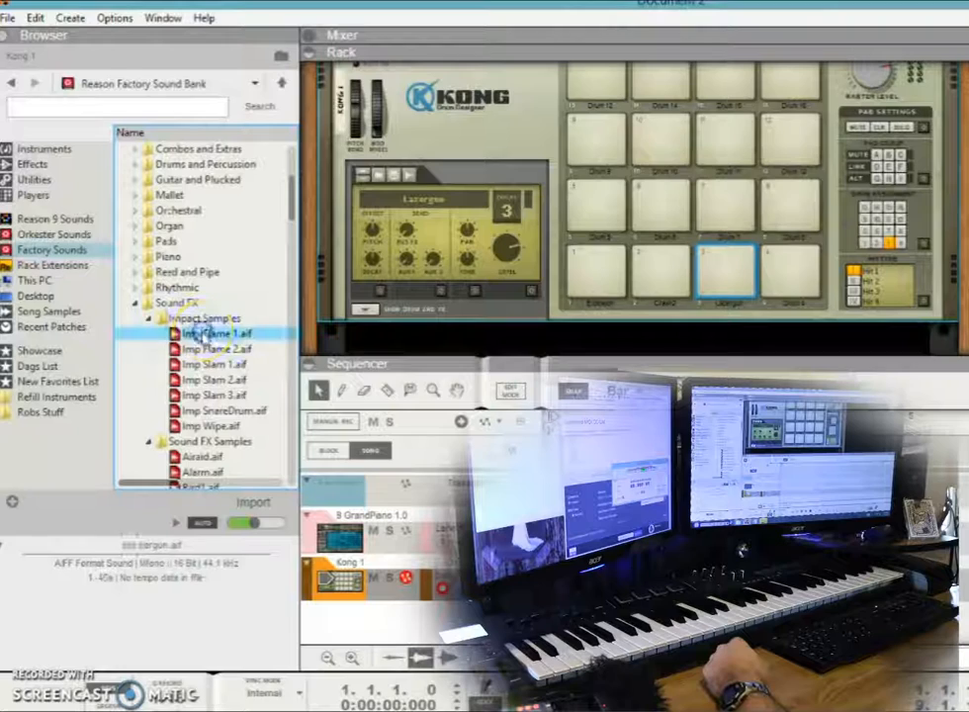
{"action": "left_click_drag", "start_coordinate": [194, 341], "coordinate": [772, 290]}
- Load Imp Slam 1.aif onto Kong pad 5 and Imp Slam 2.aif onto pad 6
{"action": "left_click", "coordinate": [211, 350]}
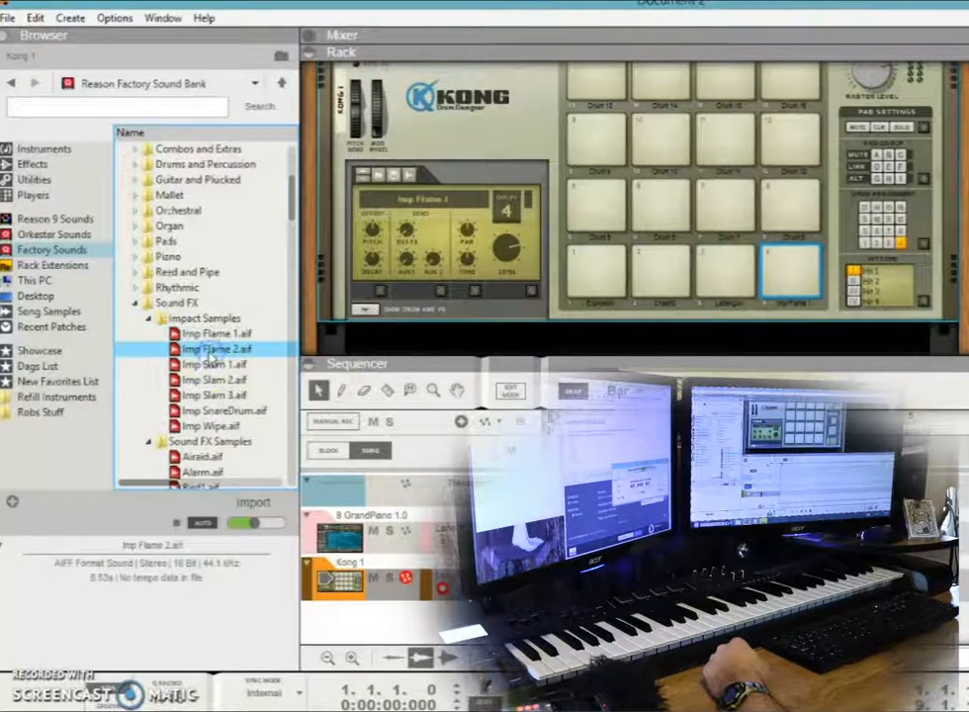
{"action": "left_click", "coordinate": [203, 364]}
{"action": "left_click_drag", "start_coordinate": [203, 368], "coordinate": [591, 223]}
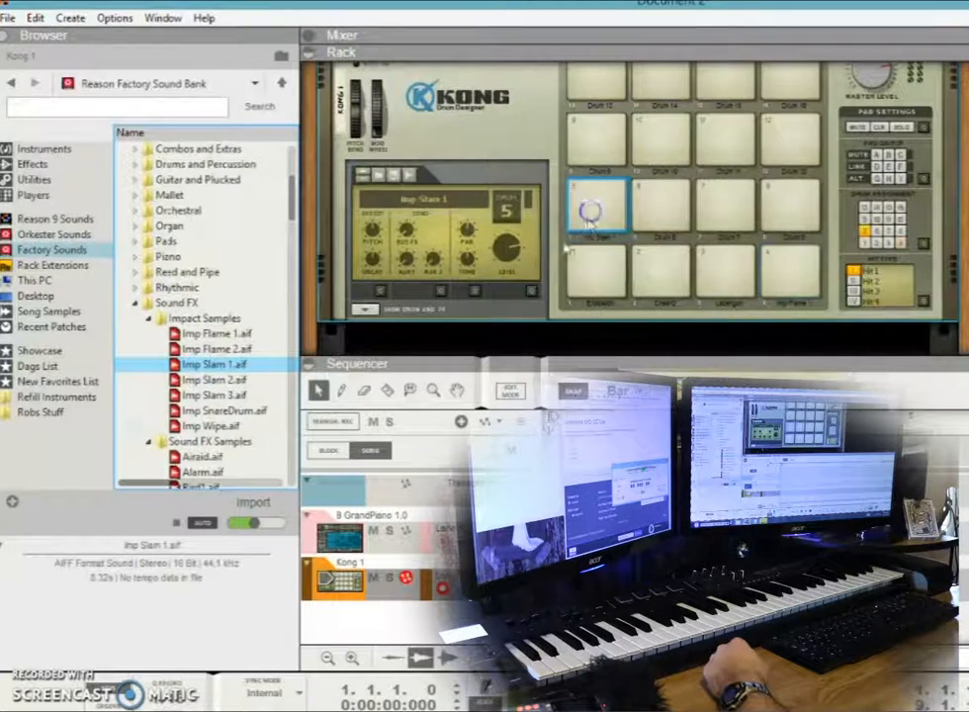
{"action": "left_click", "coordinate": [215, 380]}
{"action": "left_click_drag", "start_coordinate": [217, 383], "coordinate": [664, 193]}
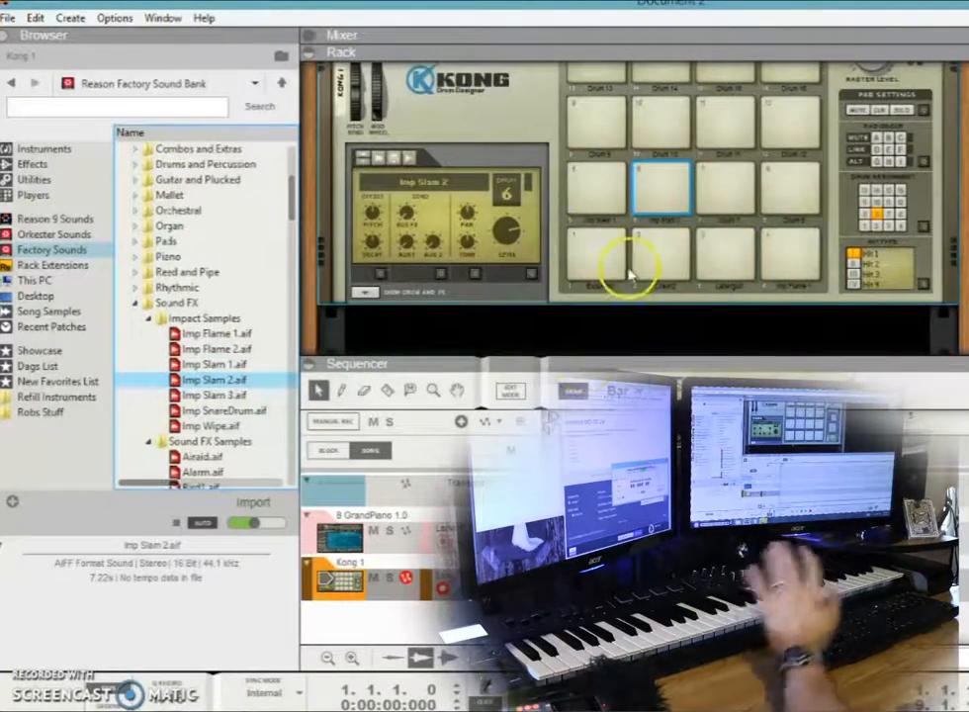
{"action": "left_click", "coordinate": [680, 280]}
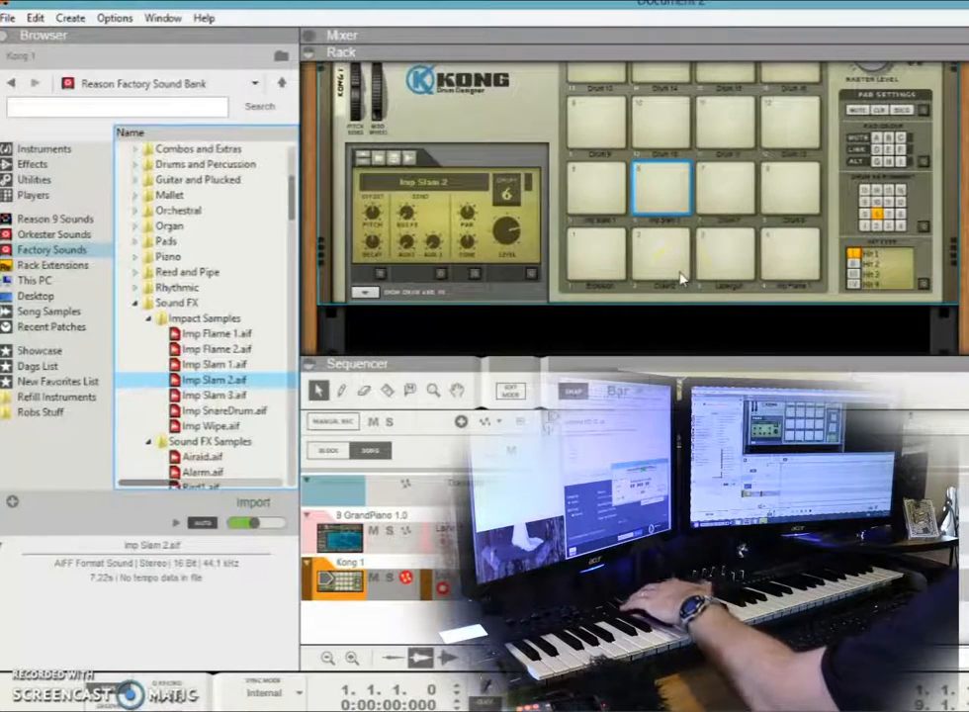
{"action": "left_click", "coordinate": [703, 222]}
{"action": "scroll", "coordinate": [712, 226], "scroll_direction": "up", "scroll_amount": 2}
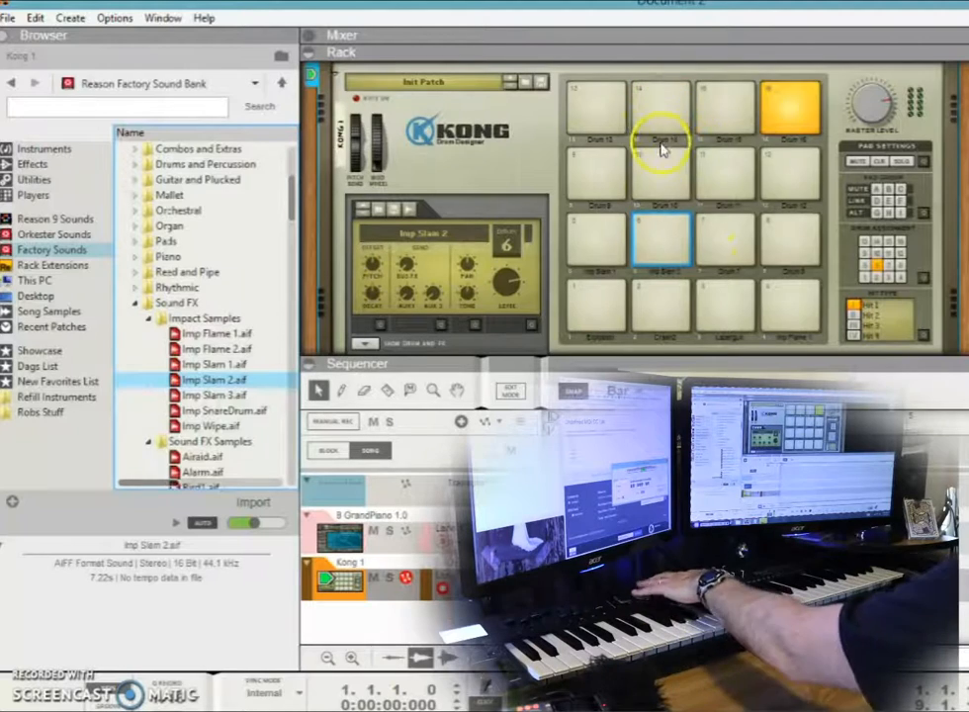
{"action": "left_click", "coordinate": [719, 133]}
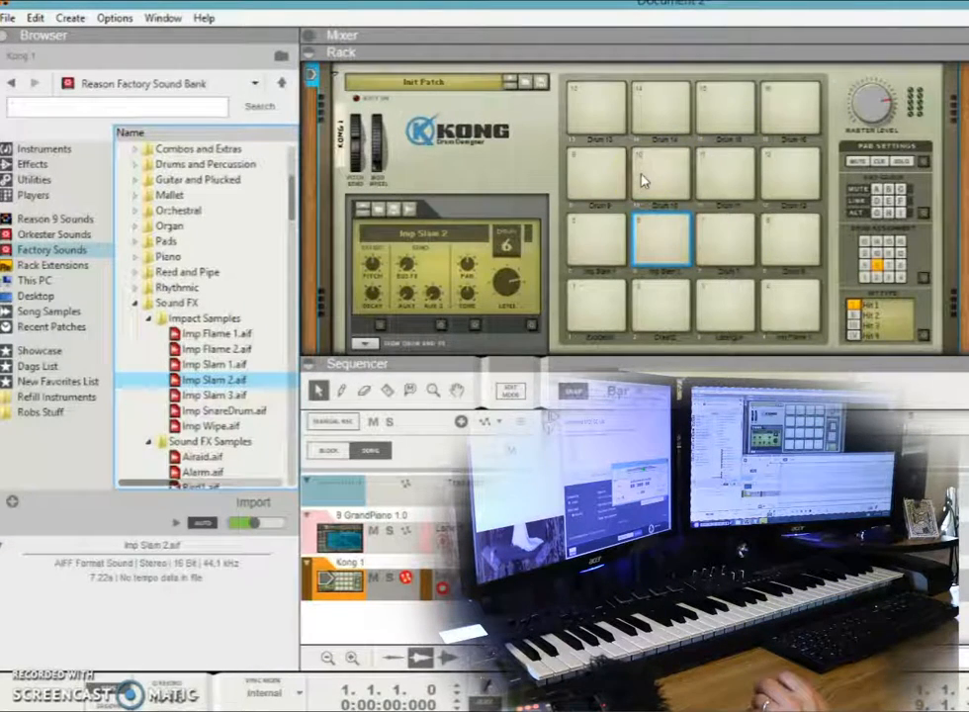
{"action": "left_click", "coordinate": [607, 252]}
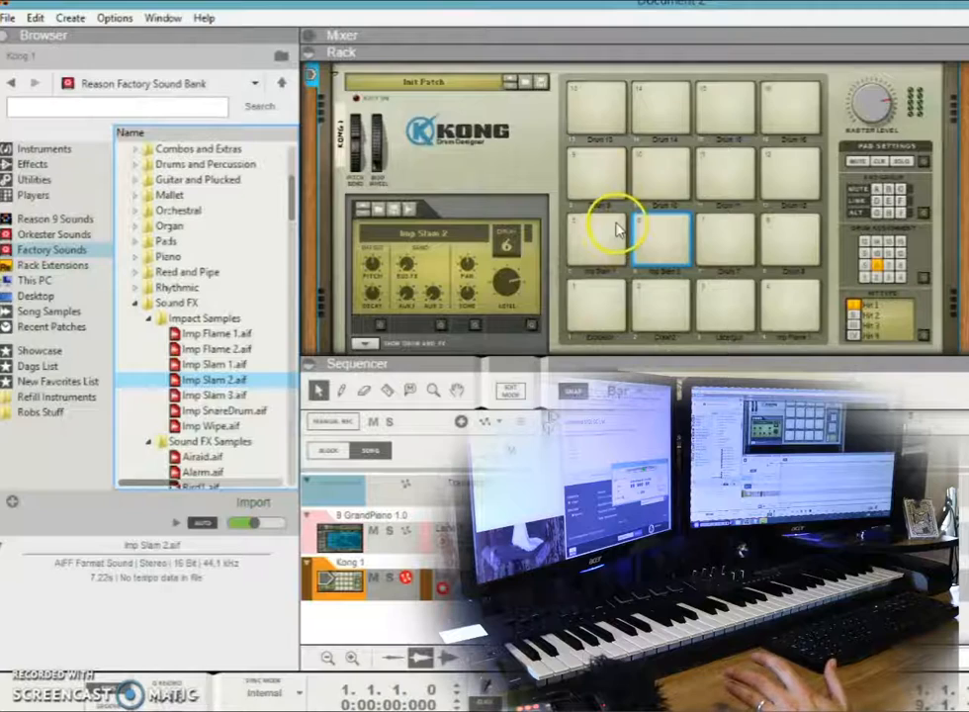
{"action": "scroll", "coordinate": [615, 229], "scroll_direction": "down", "scroll_amount": 2}
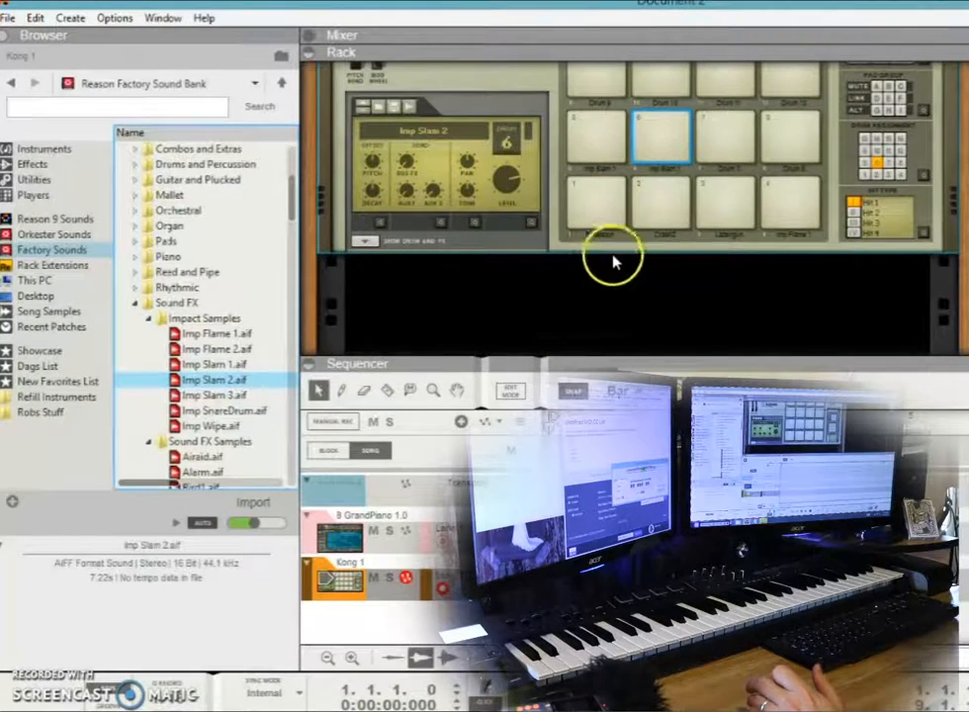
{"action": "scroll", "coordinate": [614, 262], "scroll_direction": "up", "scroll_amount": 1}
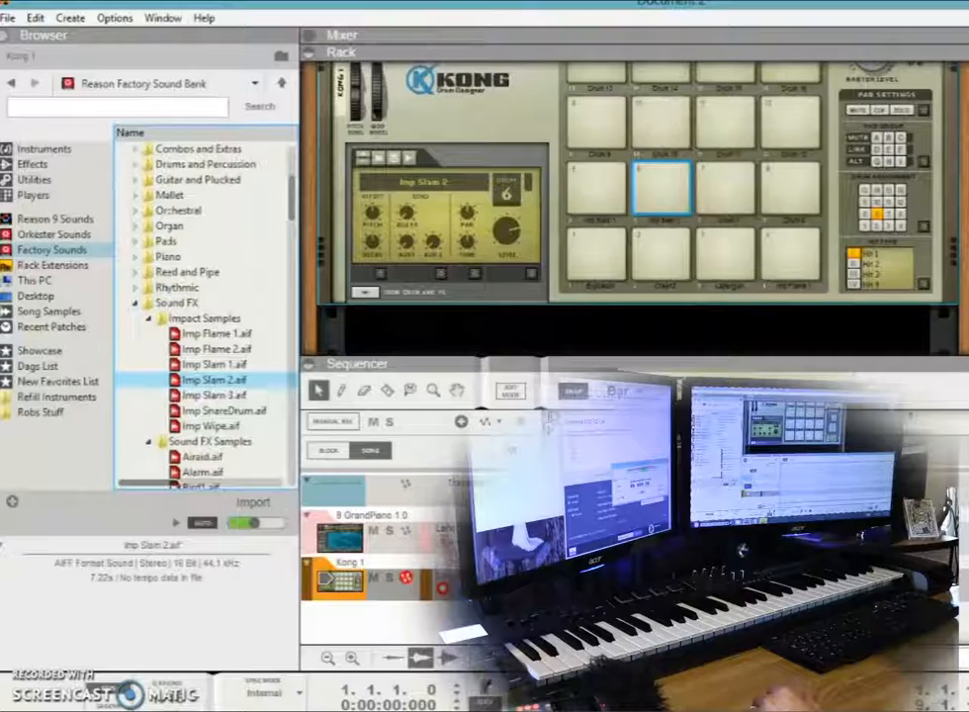
- Switch to the web browser, review the undefined controller numbers on the MIDI CC List page, and return to Reason
{"action": "left_click_drag", "start_coordinate": [2, 65], "coordinate": [808, 128]}
{"action": "scroll", "coordinate": [472, 300], "scroll_direction": "up", "scroll_amount": 5}
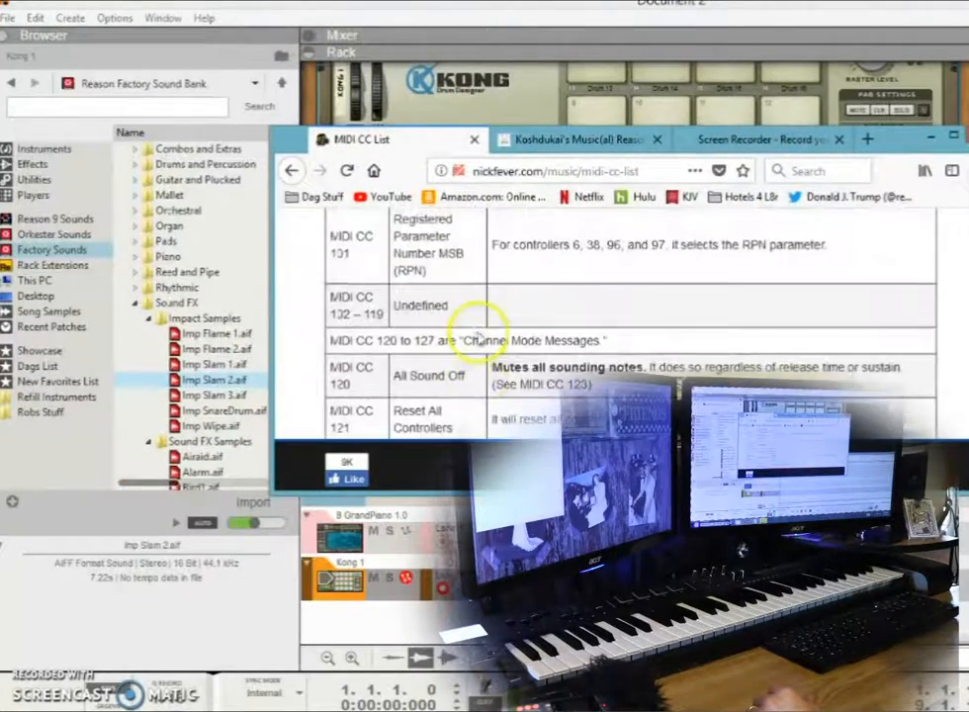
{"action": "scroll", "coordinate": [478, 339], "scroll_direction": "down", "scroll_amount": 2}
{"action": "scroll", "coordinate": [478, 339], "scroll_direction": "down", "scroll_amount": 2}
{"action": "scroll", "coordinate": [480, 338], "scroll_direction": "down", "scroll_amount": 1}
{"action": "left_click", "coordinate": [469, 316]}
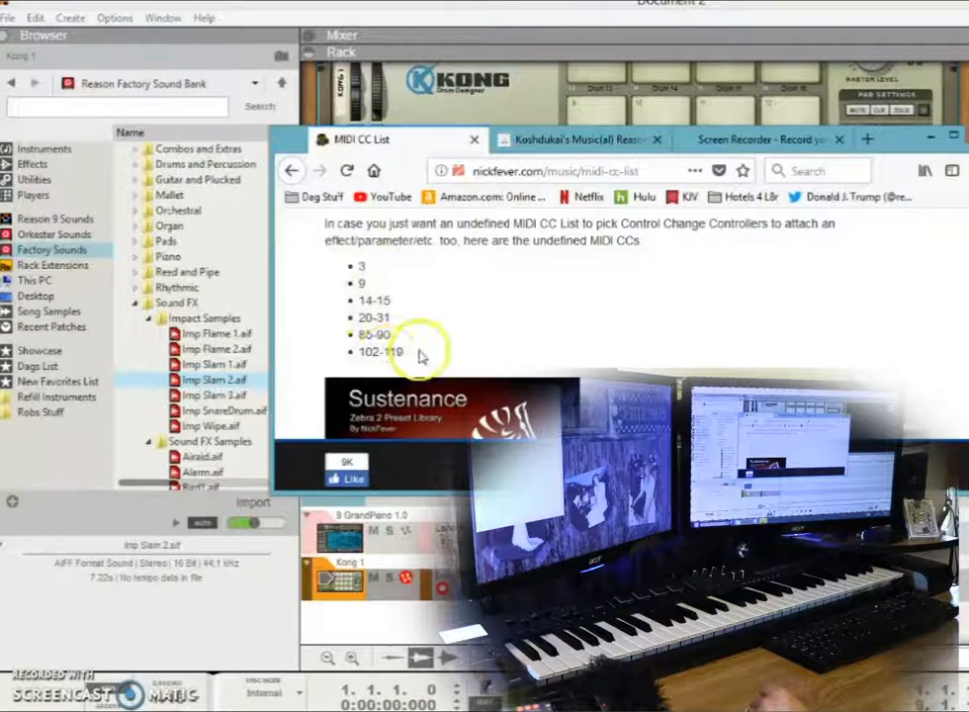
{"action": "scroll", "coordinate": [436, 241], "scroll_direction": "up", "scroll_amount": 3}
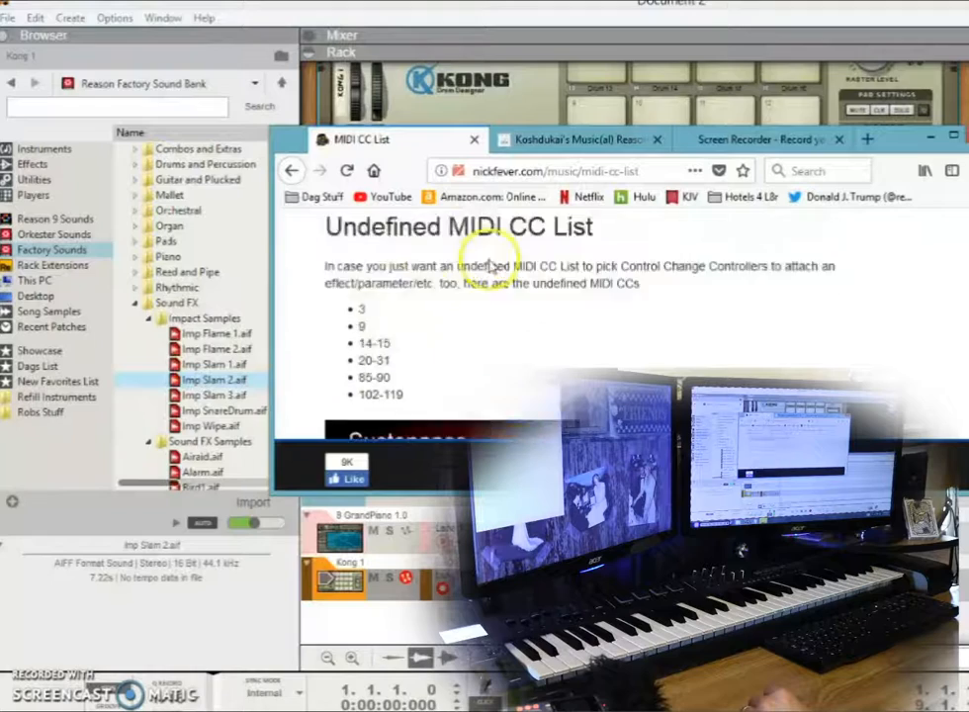
{"action": "scroll", "coordinate": [425, 296], "scroll_direction": "down", "scroll_amount": 3}
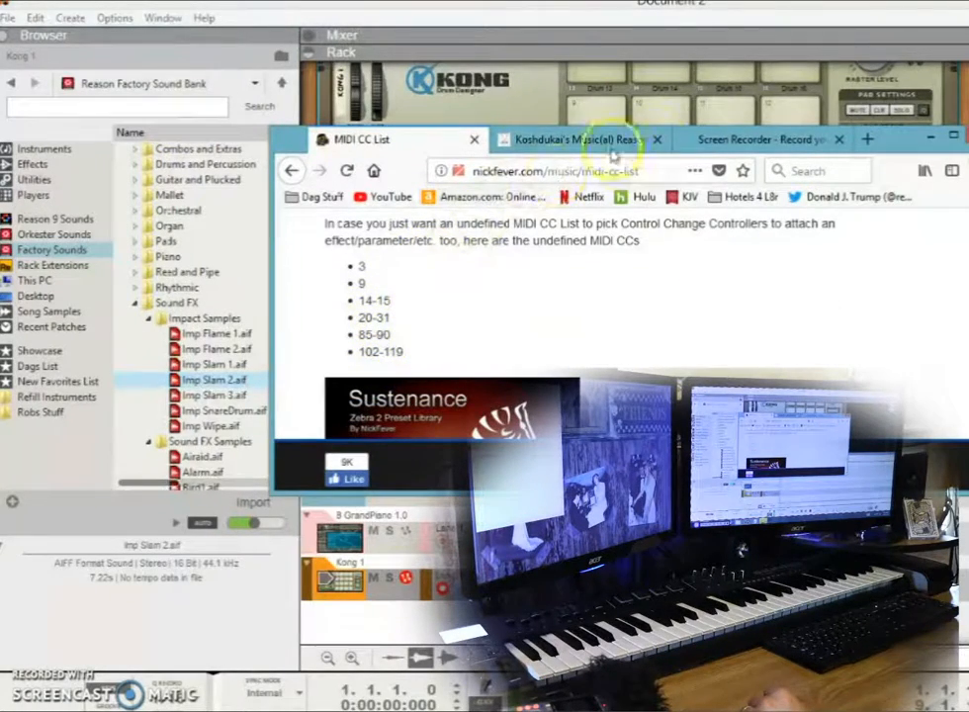
{"action": "left_click", "coordinate": [929, 135]}
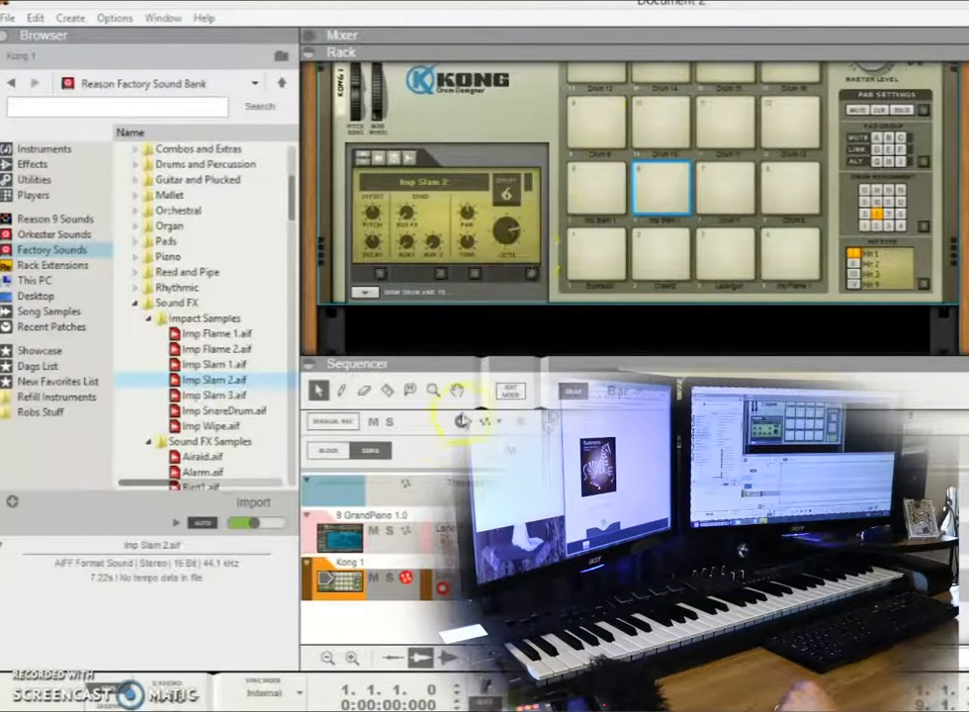
- Enlarge the rack area above the sequencer so the whole Kong device fits in view
{"action": "left_click_drag", "start_coordinate": [438, 364], "coordinate": [445, 430]}
{"action": "scroll", "coordinate": [737, 190], "scroll_direction": "up", "scroll_amount": 4}
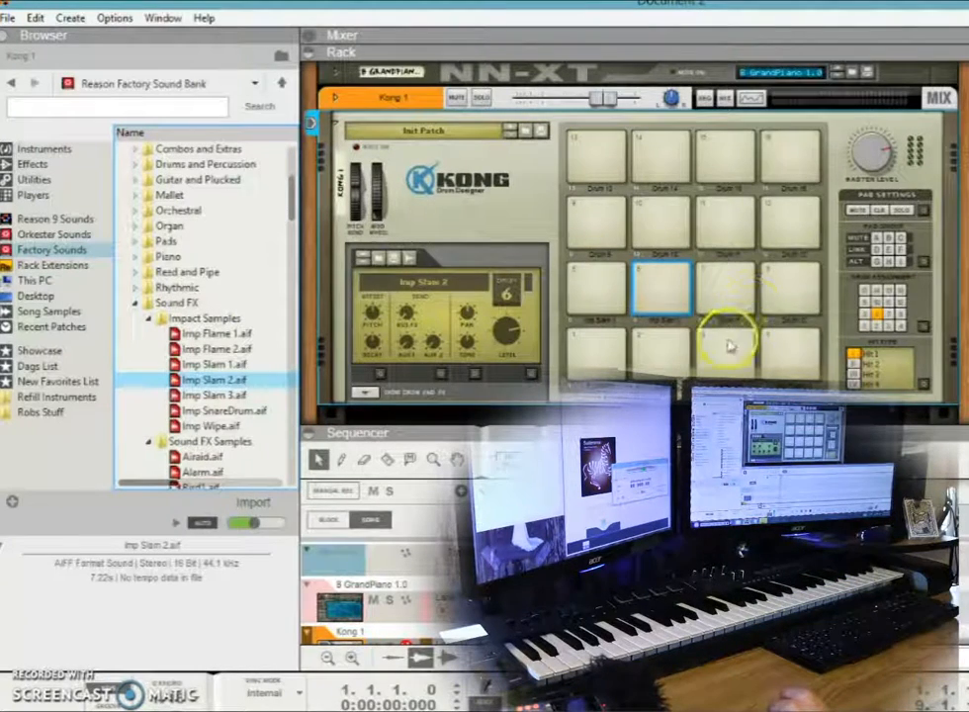
{"action": "scroll", "coordinate": [717, 334], "scroll_direction": "down", "scroll_amount": 2}
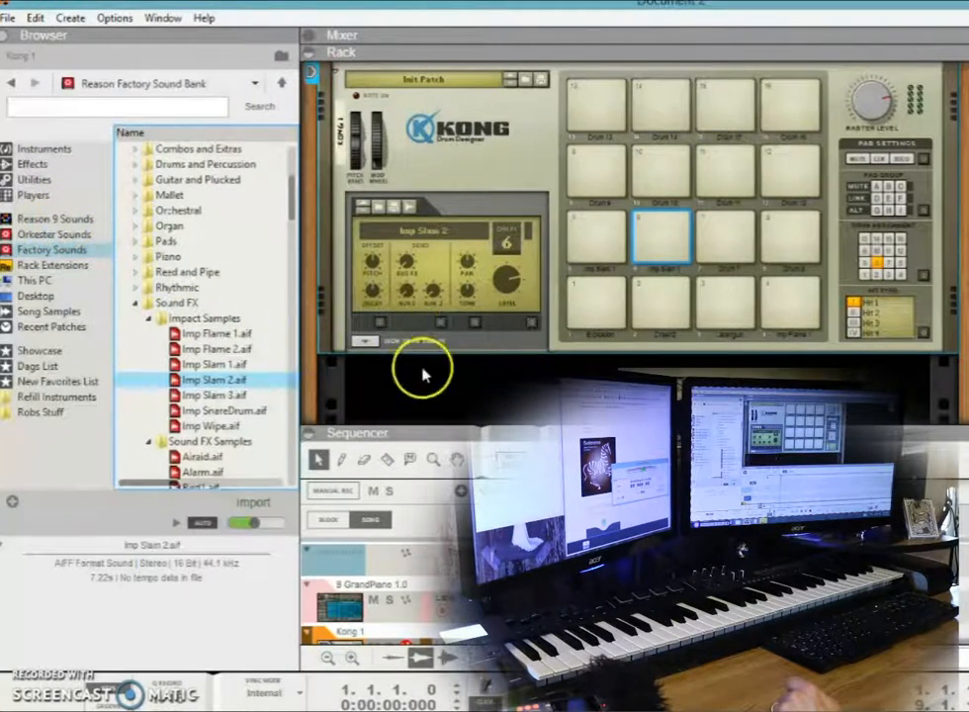
- Add an Alligator Filter Gate effect directly below the Kong and turn off its pattern
{"action": "left_click", "coordinate": [32, 163]}
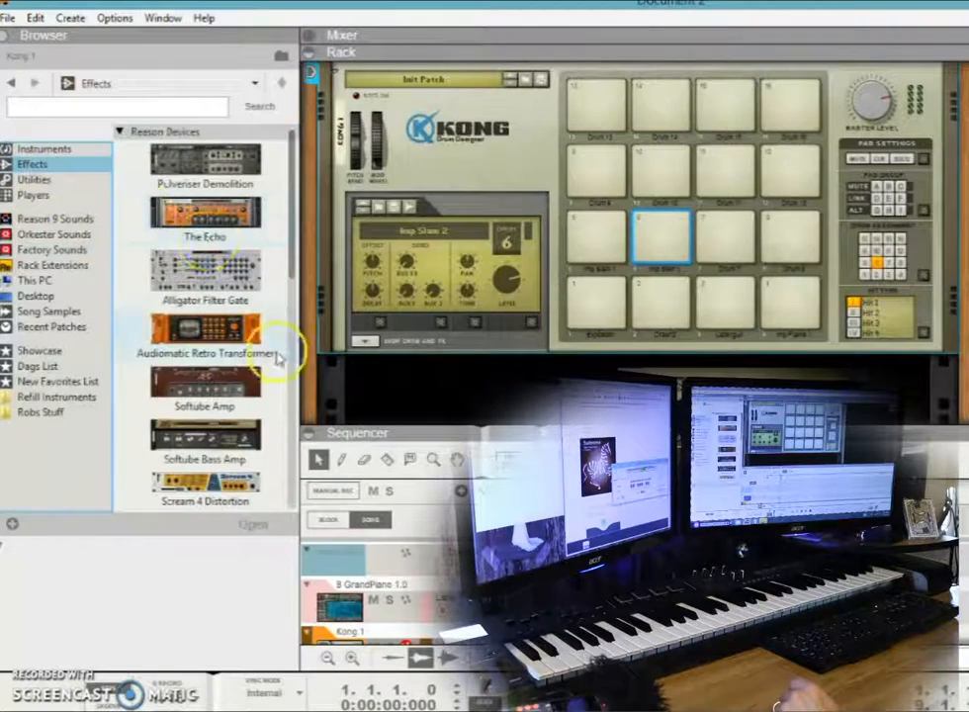
{"action": "left_click", "coordinate": [197, 287]}
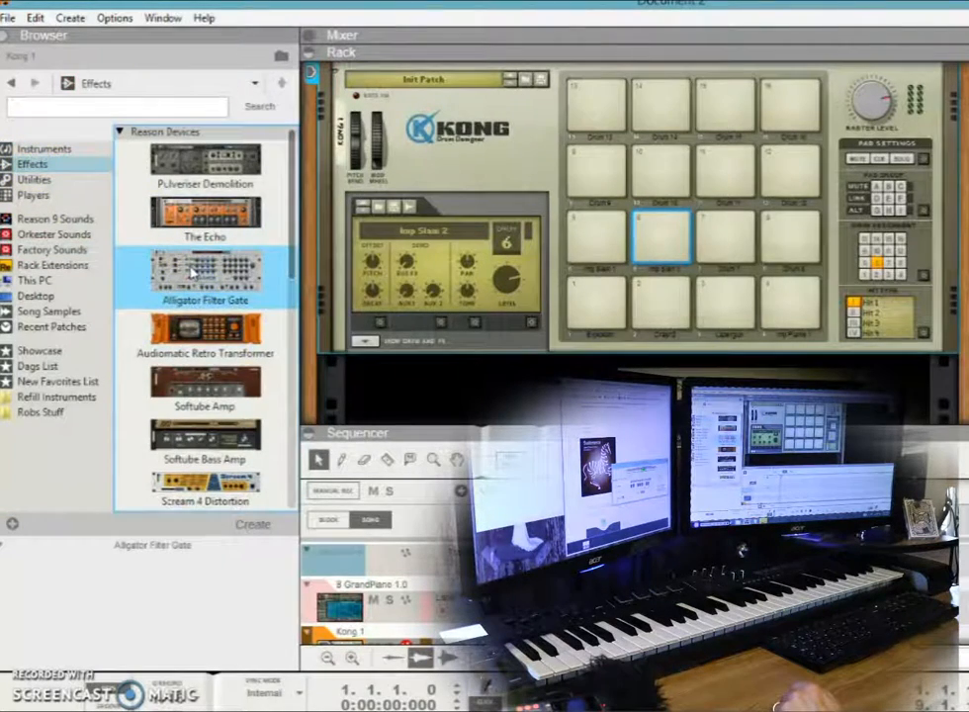
{"action": "mouse_move", "coordinate": [195, 272]}
{"action": "left_mouse_down"}
{"action": "mouse_move", "coordinate": [401, 376]}
{"action": "mouse_move", "coordinate": [448, 381]}
{"action": "left_mouse_up"}
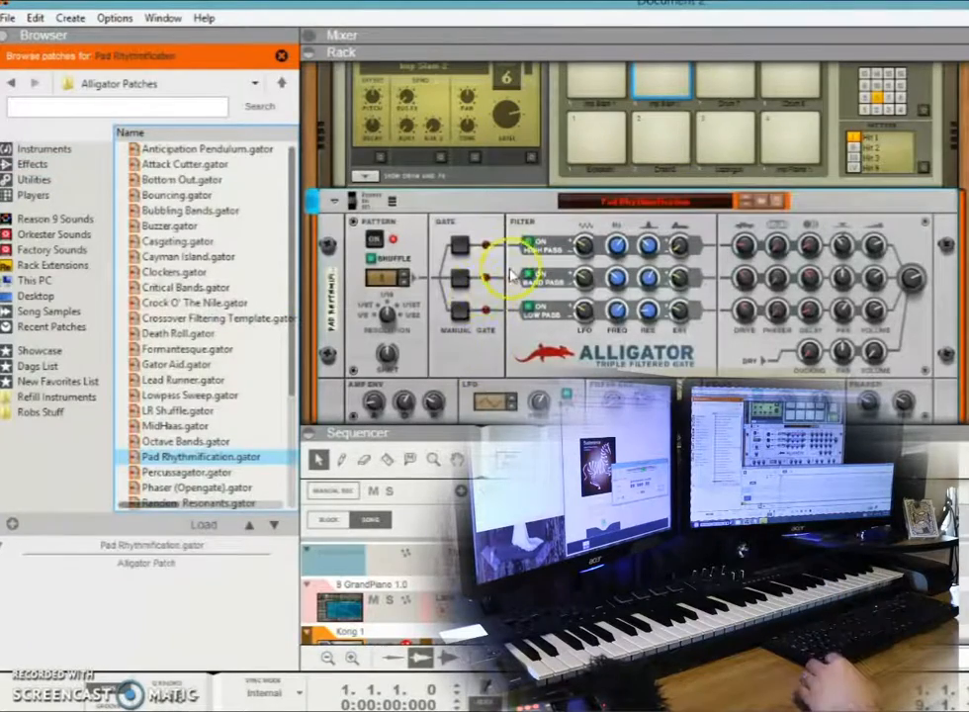
{"action": "left_click", "coordinate": [377, 240]}
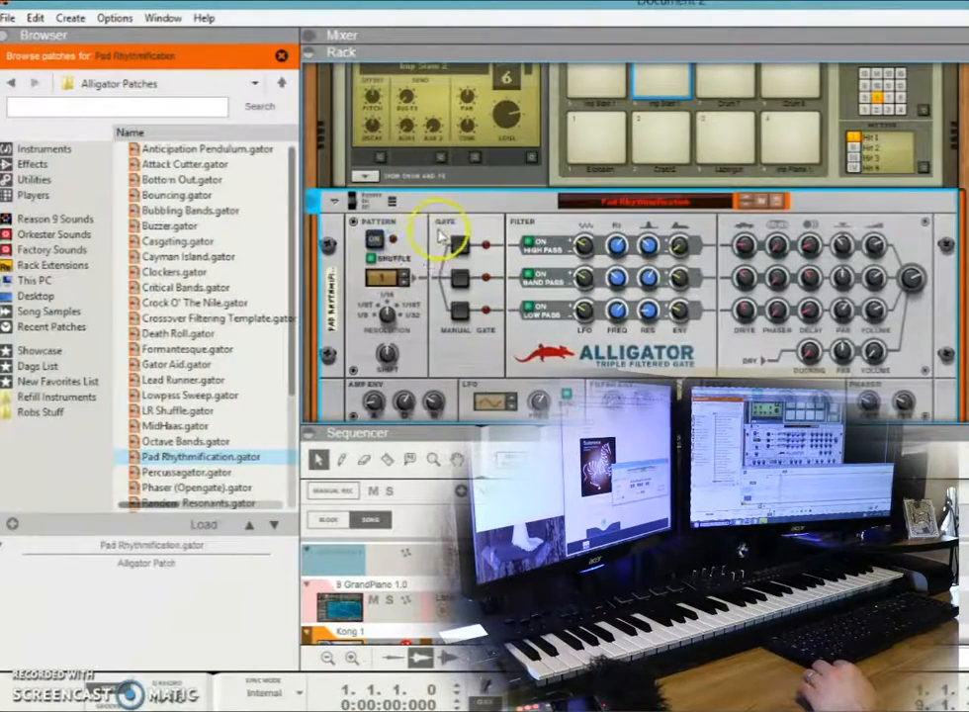
- Fold the Alligator and duplicate it directly beneath the original in the rack
{"action": "left_click", "coordinate": [336, 204]}
{"action": "left_click", "coordinate": [335, 239]}
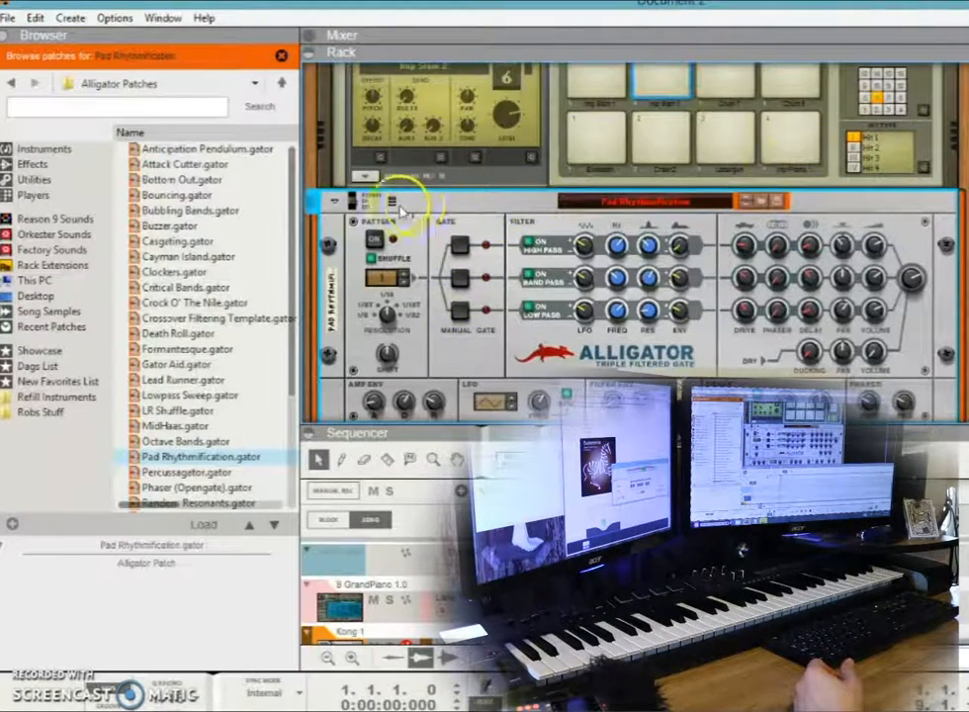
{"action": "left_click", "coordinate": [334, 204]}
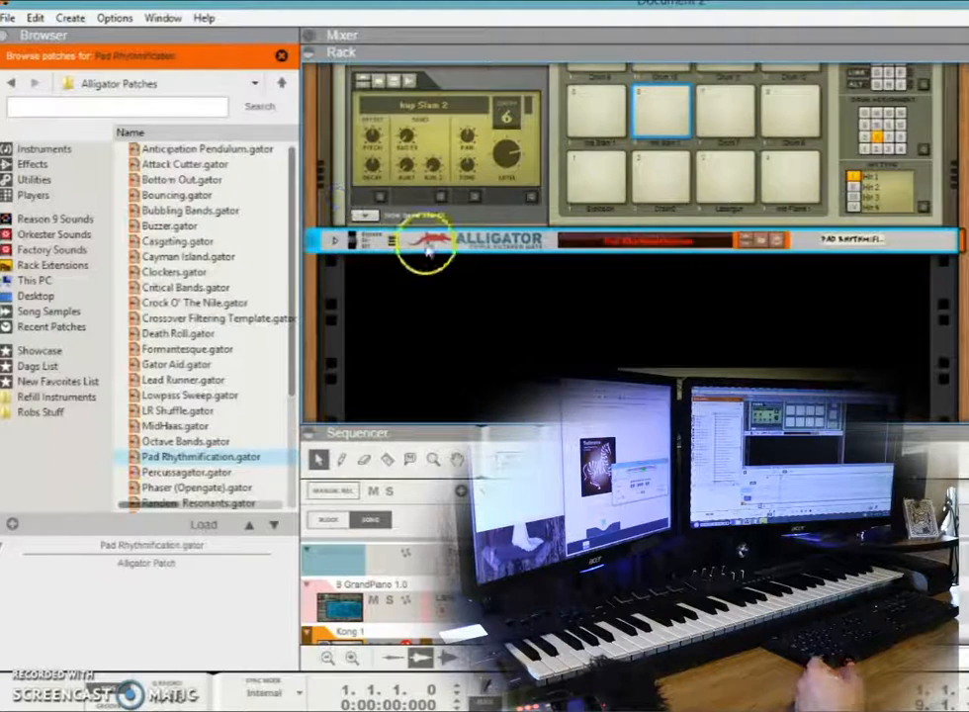
{"action": "mouse_move", "coordinate": [428, 255]}
{"action": "left_mouse_down"}
{"action": "mouse_move", "coordinate": [427, 281]}
{"action": "mouse_move", "coordinate": [417, 275]}
{"action": "mouse_move", "coordinate": [426, 276]}
{"action": "left_mouse_up"}
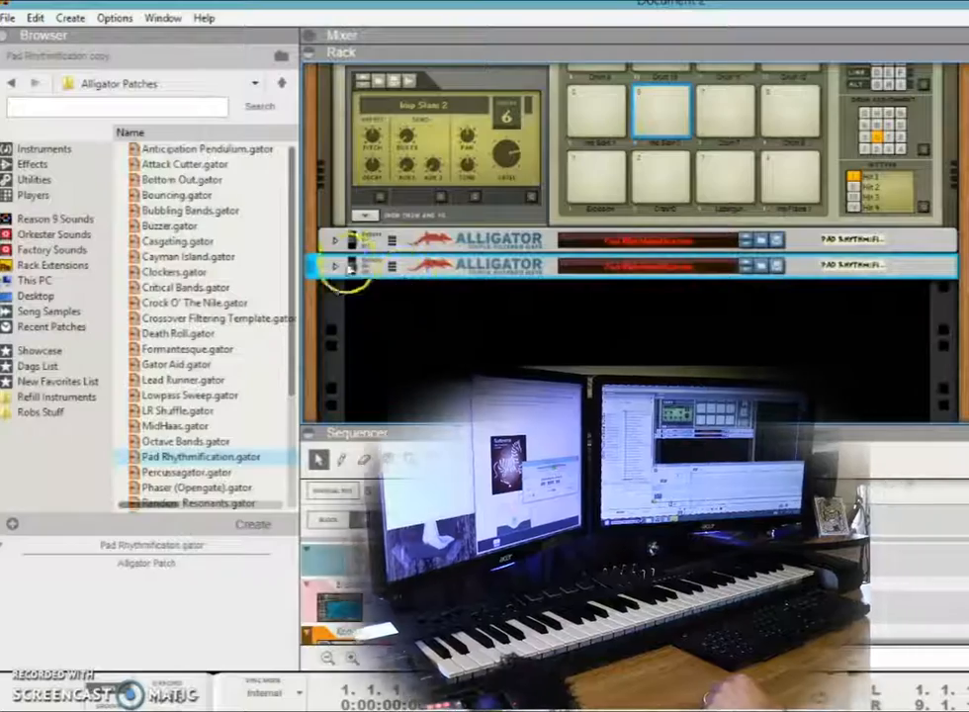
- On the back of the rack, cable the first Alligator's Gate 1, 2 and 3 CV outputs to the gate inputs of Kong pads 1, 2 and 3
{"action": "left_click", "coordinate": [334, 238]}
{"action": "scroll", "coordinate": [339, 276], "scroll_direction": "down", "scroll_amount": 2}
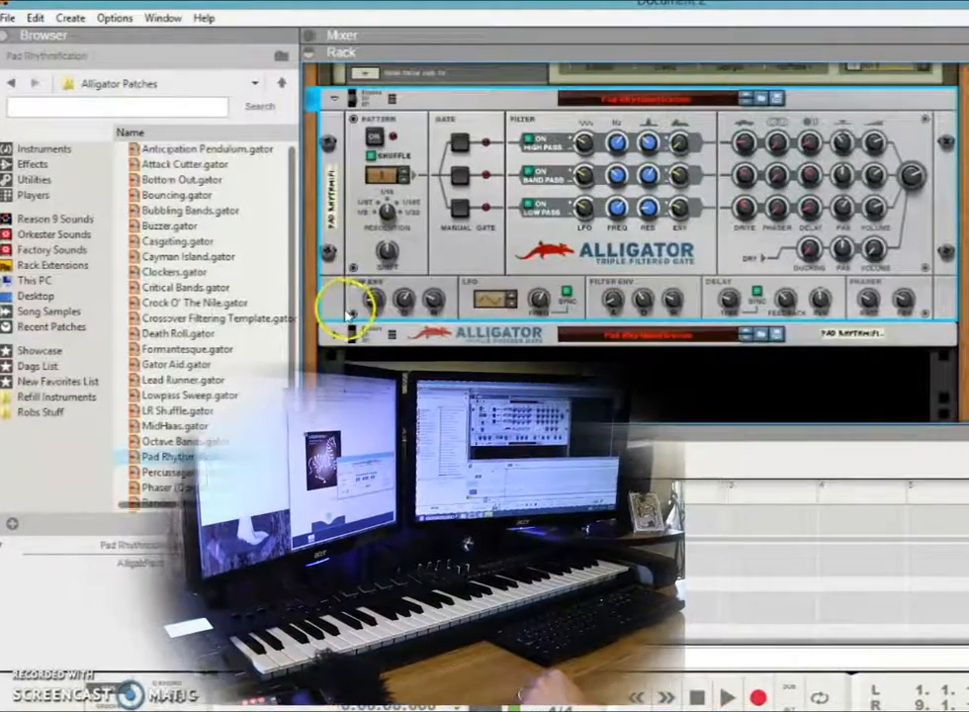
{"action": "scroll", "coordinate": [473, 240], "scroll_direction": "up", "scroll_amount": 3}
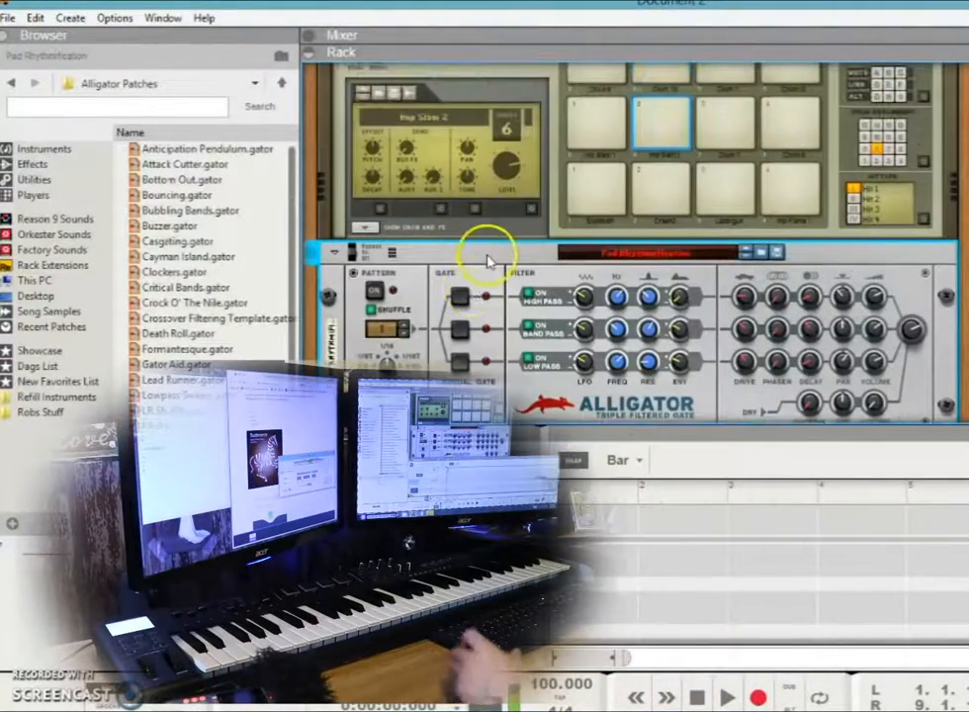
{"action": "key", "text": "Tab"}
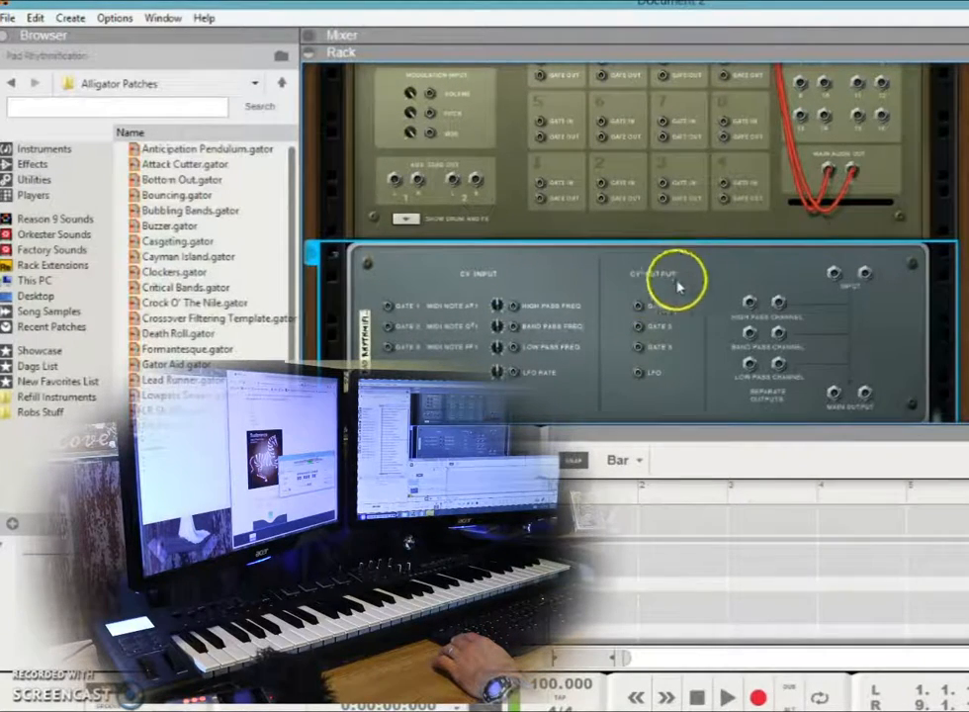
{"action": "scroll", "coordinate": [678, 284], "scroll_direction": "up", "scroll_amount": 2}
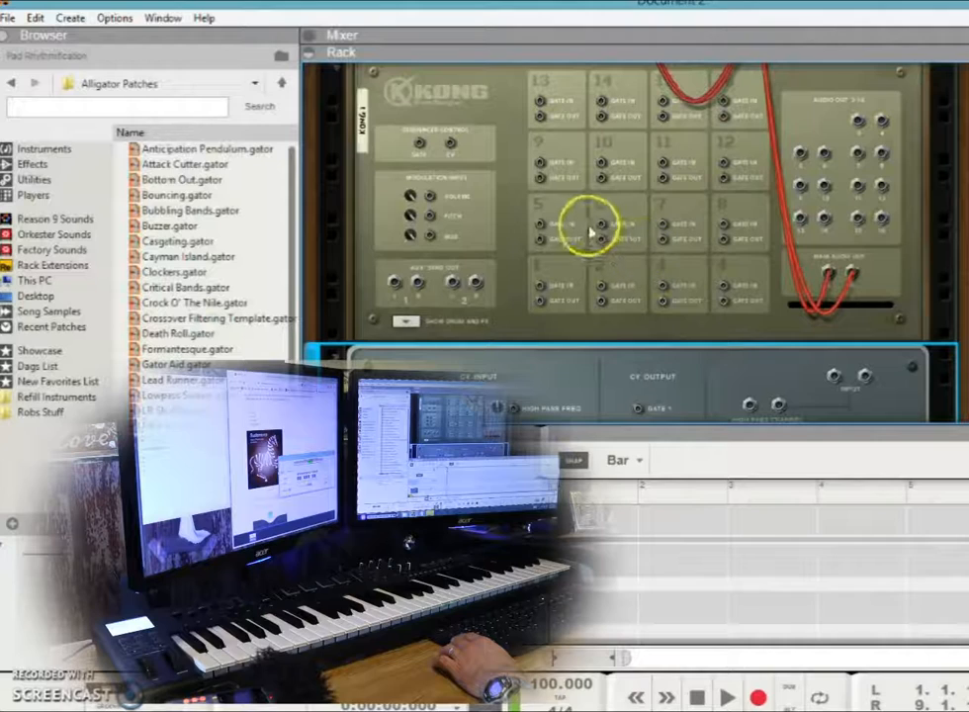
{"action": "scroll", "coordinate": [613, 366], "scroll_direction": "down", "scroll_amount": 1}
{"action": "left_click_drag", "start_coordinate": [641, 364], "coordinate": [602, 237]}
{"action": "left_click_drag", "start_coordinate": [641, 399], "coordinate": [669, 232]}
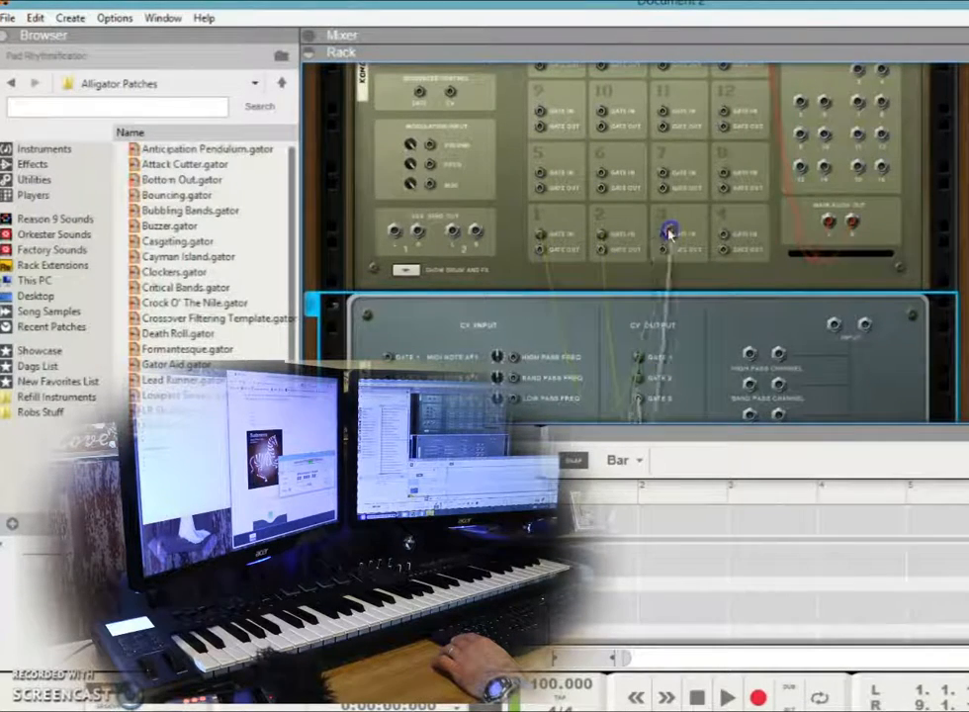
- Fold the first Alligator, unfold the copy, and cable its Gate 1, 2 and 3 CV outputs to the gate inputs of Kong pads 4, 5 and 6
{"action": "scroll", "coordinate": [709, 289], "scroll_direction": "down", "scroll_amount": 1}
{"action": "scroll", "coordinate": [702, 306], "scroll_direction": "down", "scroll_amount": 3}
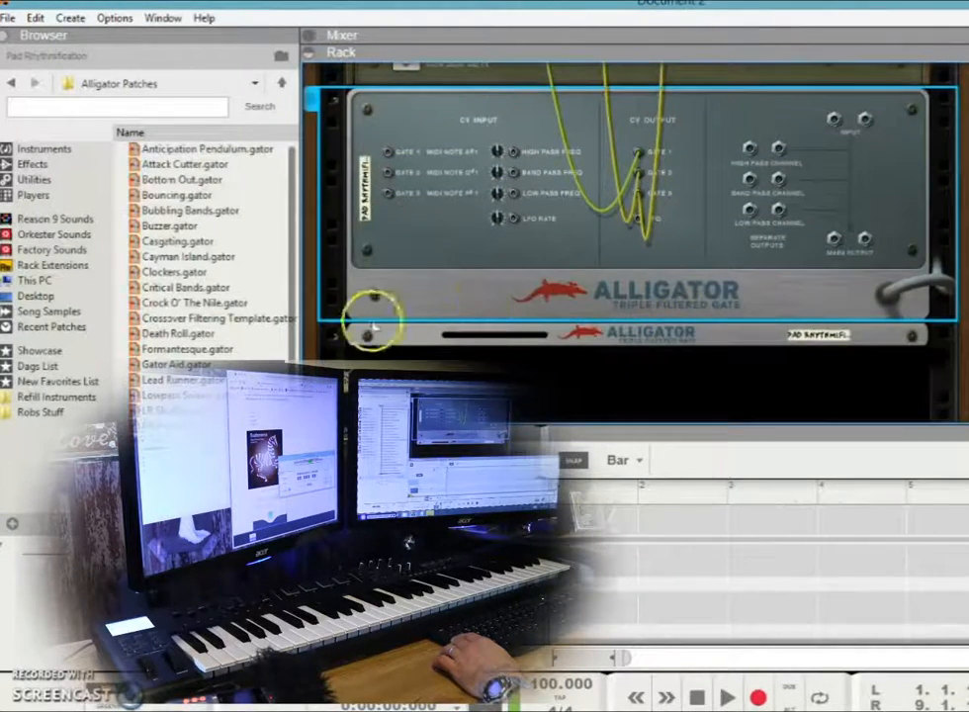
{"action": "left_click", "coordinate": [331, 93]}
{"action": "left_click", "coordinate": [333, 241]}
{"action": "left_click", "coordinate": [333, 240]}
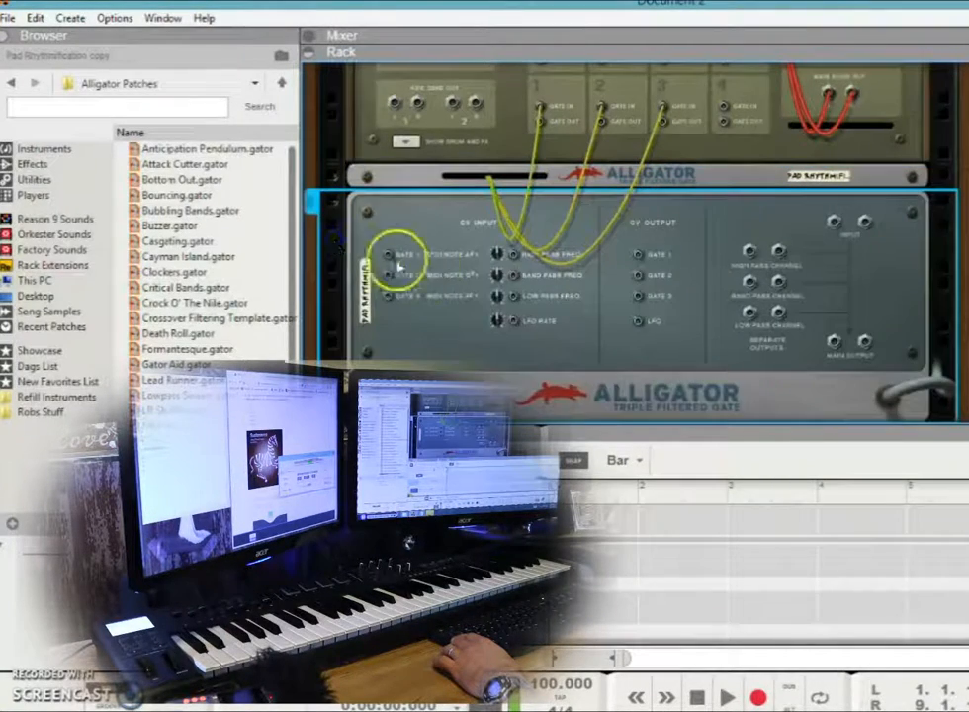
{"action": "scroll", "coordinate": [651, 262], "scroll_direction": "up", "scroll_amount": 1}
{"action": "left_click_drag", "start_coordinate": [640, 308], "coordinate": [541, 96]}
{"action": "left_click", "coordinate": [641, 346]}
{"action": "left_click_drag", "start_coordinate": [640, 348], "coordinate": [602, 96]}
{"action": "left_click", "coordinate": [612, 282]}
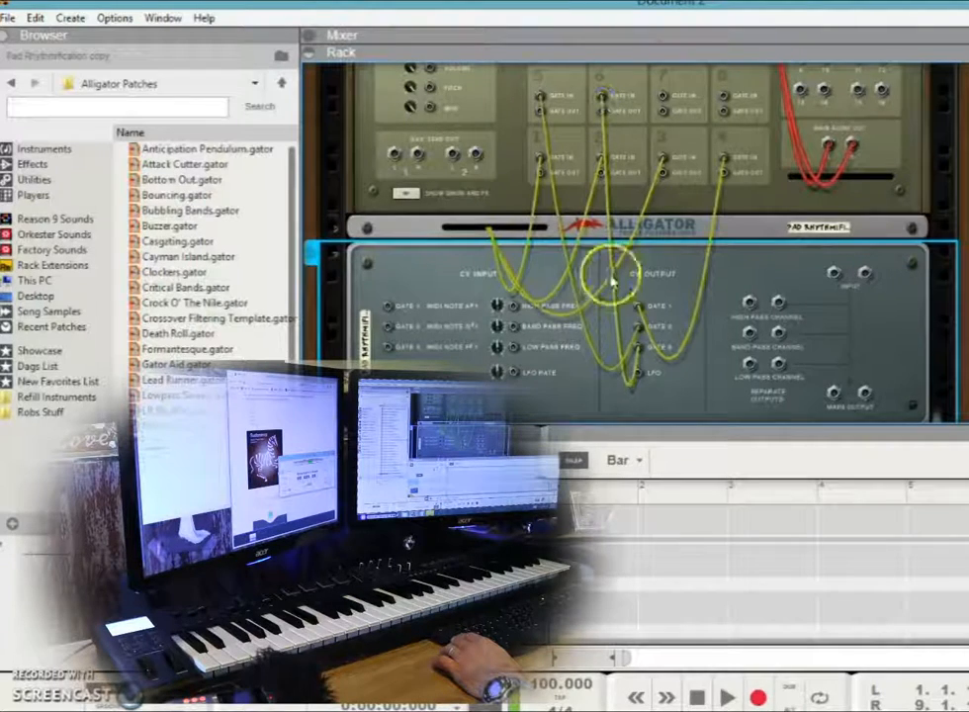
- Return to the rack front, unfold the first Alligator, and set its Gate 1 Trig remote override mapping to CC 85
{"action": "key", "text": "Tab"}
{"action": "left_click", "coordinate": [329, 227]}
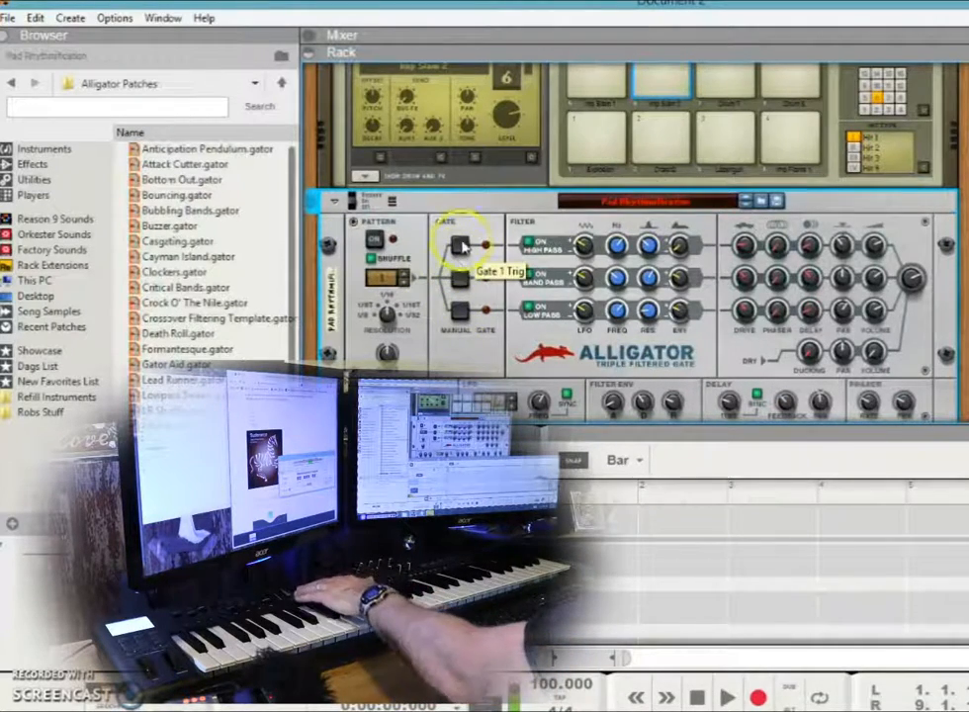
{"action": "right_click", "coordinate": [460, 246]}
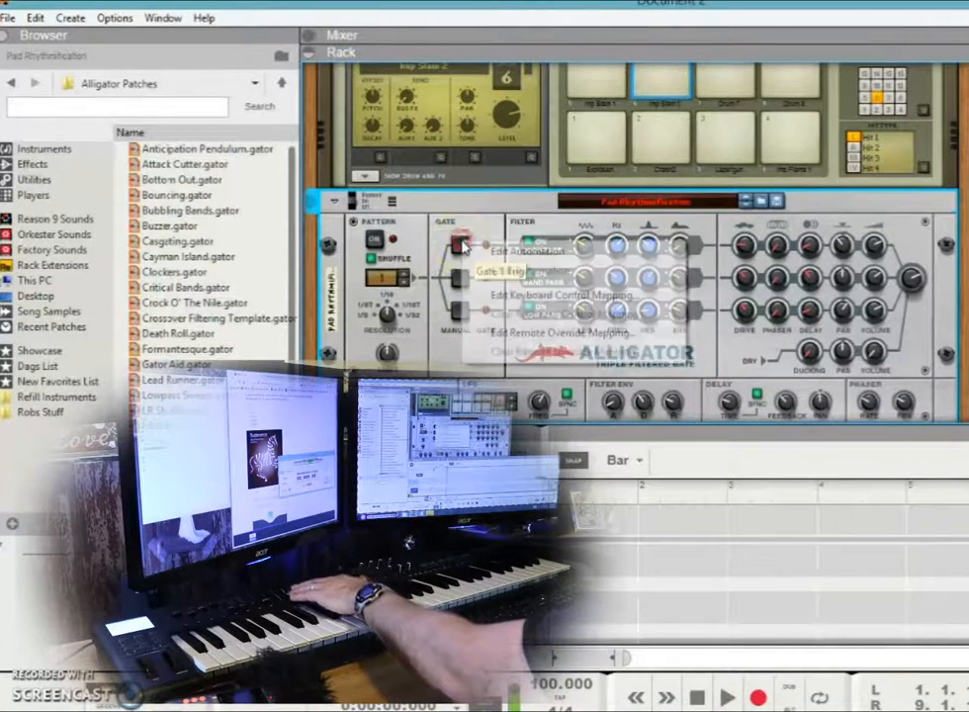
{"action": "left_click", "coordinate": [509, 333]}
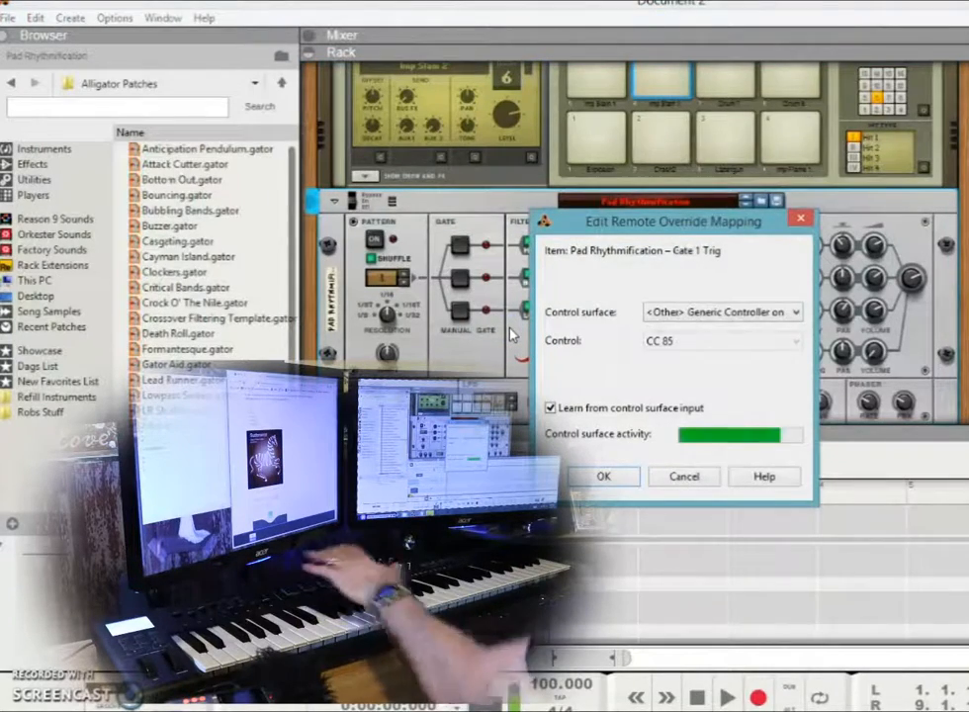
{"action": "left_click", "coordinate": [605, 478]}
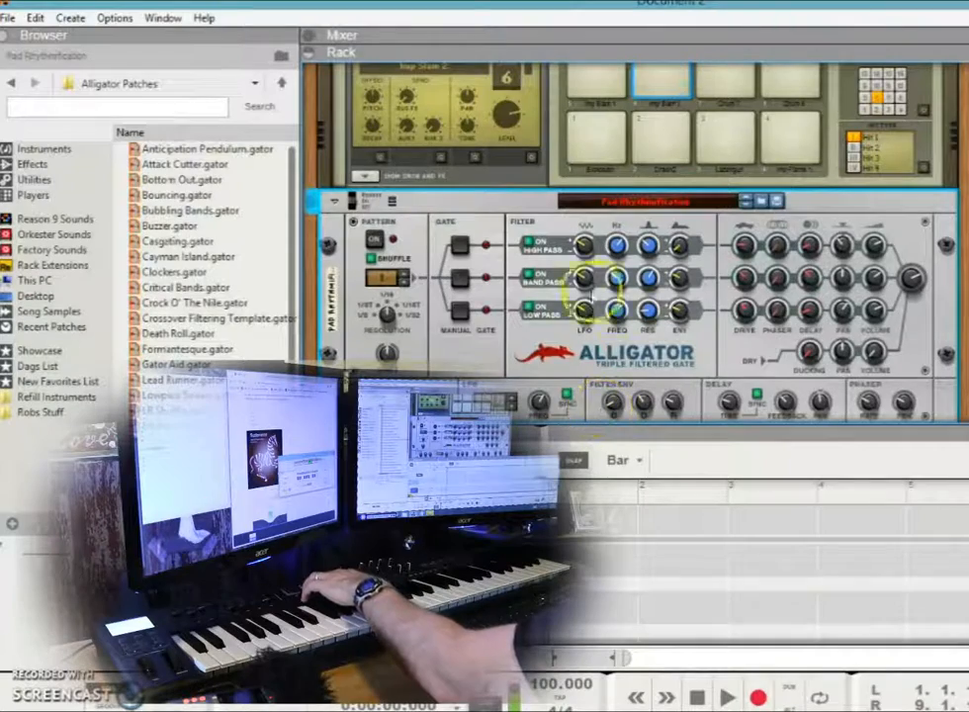
- Set the first Alligator's remote override mappings for Gate 2 Trig to CC 86 and Gate 3 Trig to CC 87
{"action": "right_click", "coordinate": [461, 278]}
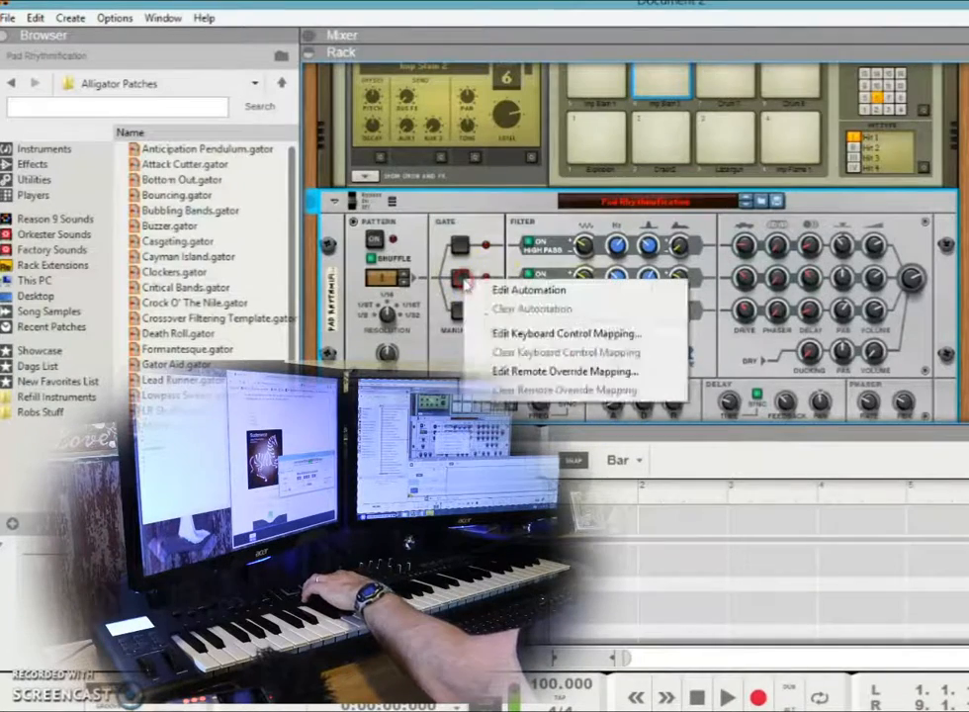
{"action": "left_click", "coordinate": [542, 372]}
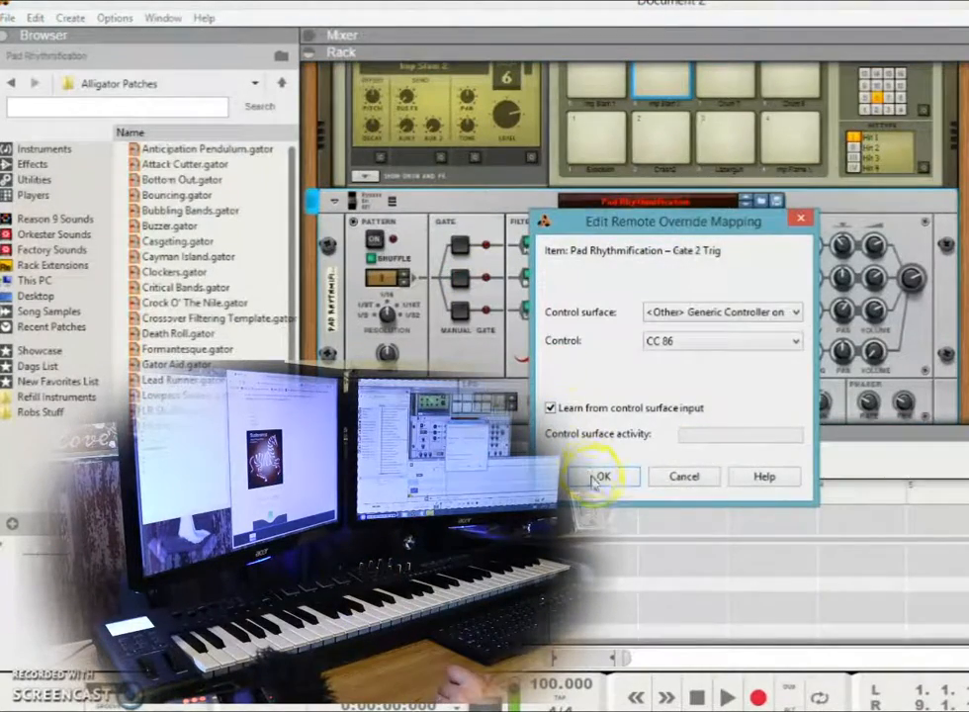
{"action": "left_click", "coordinate": [598, 477]}
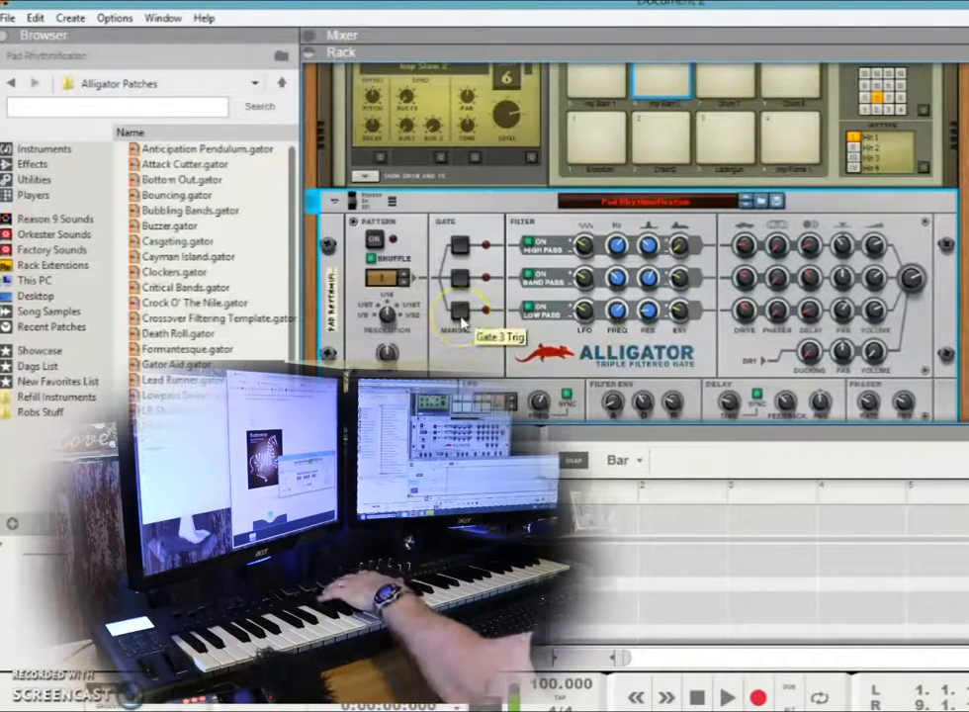
{"action": "right_click", "coordinate": [461, 318]}
{"action": "left_click", "coordinate": [534, 406]}
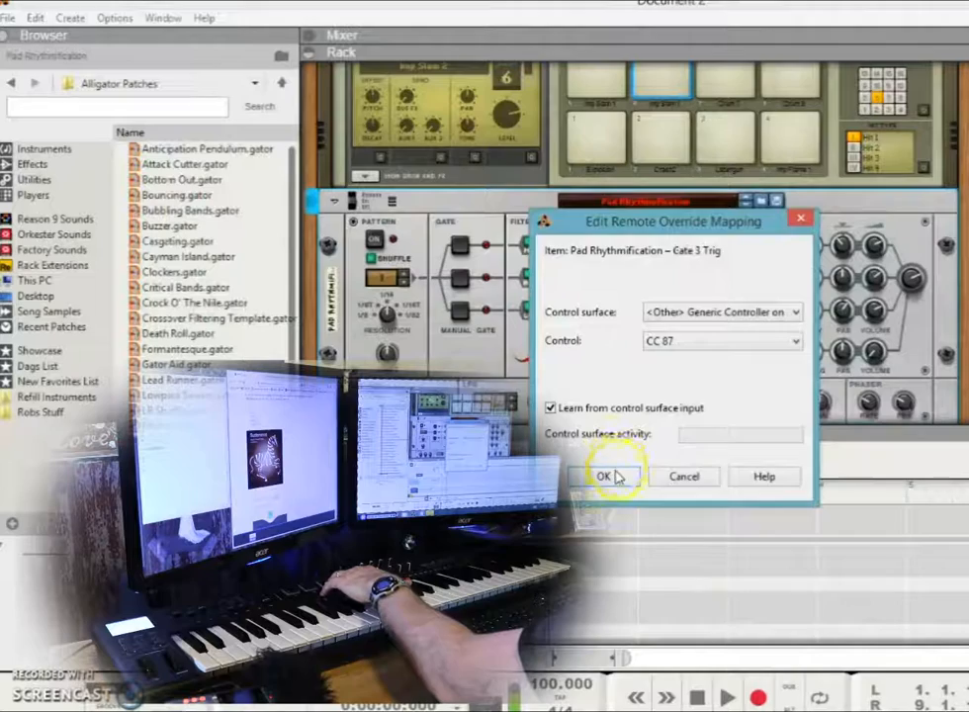
{"action": "left_click", "coordinate": [609, 476]}
- Fold the first Alligator and assign a remote override to the copy's Gate 1 Trig by learning it from the MIDI controller
{"action": "scroll", "coordinate": [426, 276], "scroll_direction": "down", "scroll_amount": 1}
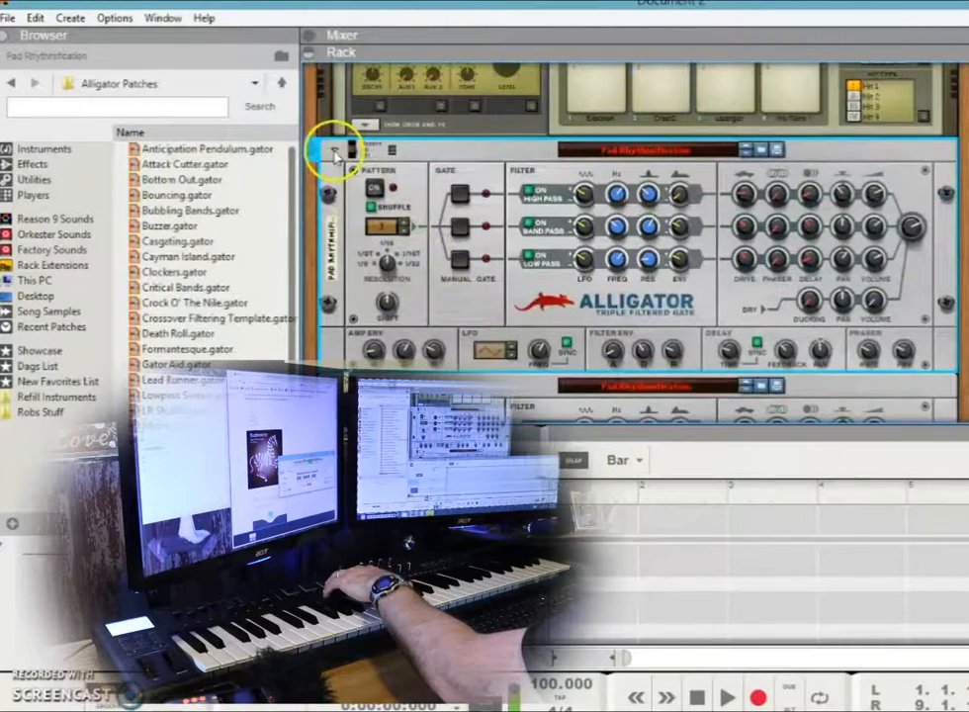
{"action": "left_click", "coordinate": [335, 149]}
{"action": "right_click", "coordinate": [470, 226]}
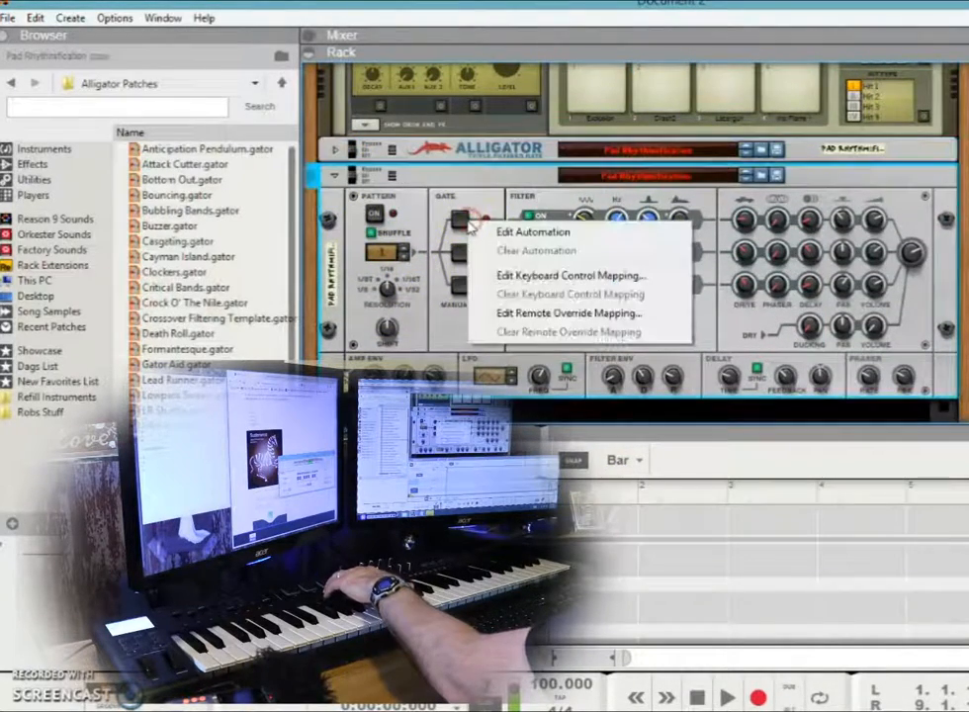
{"action": "left_click", "coordinate": [450, 314]}
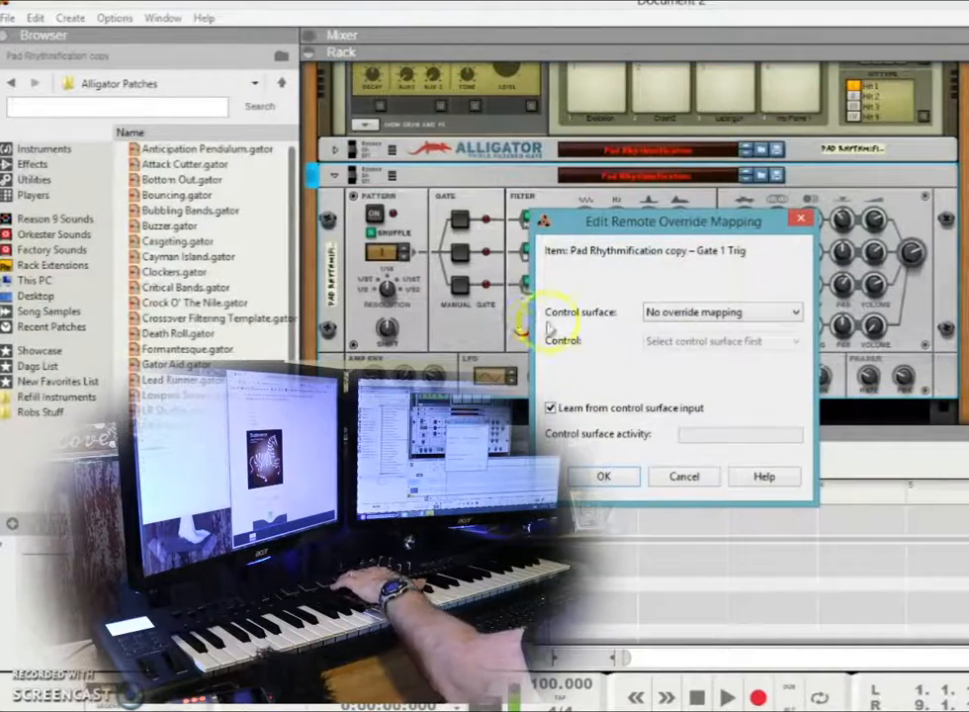
{"action": "left_click", "coordinate": [601, 476]}
{"action": "left_click", "coordinate": [591, 394]}
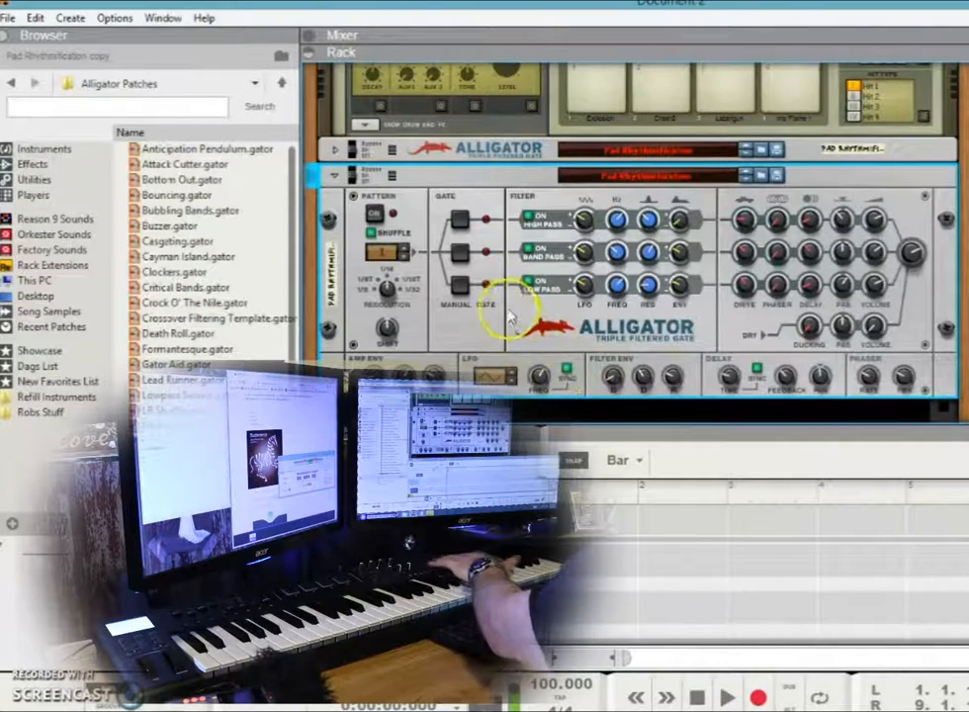
- Learn a remote override for the Alligator copy's Gate 2 Trig from the controller, and map its Gate 3 Trig to CC 118
{"action": "right_click", "coordinate": [461, 254]}
{"action": "left_click", "coordinate": [504, 341]}
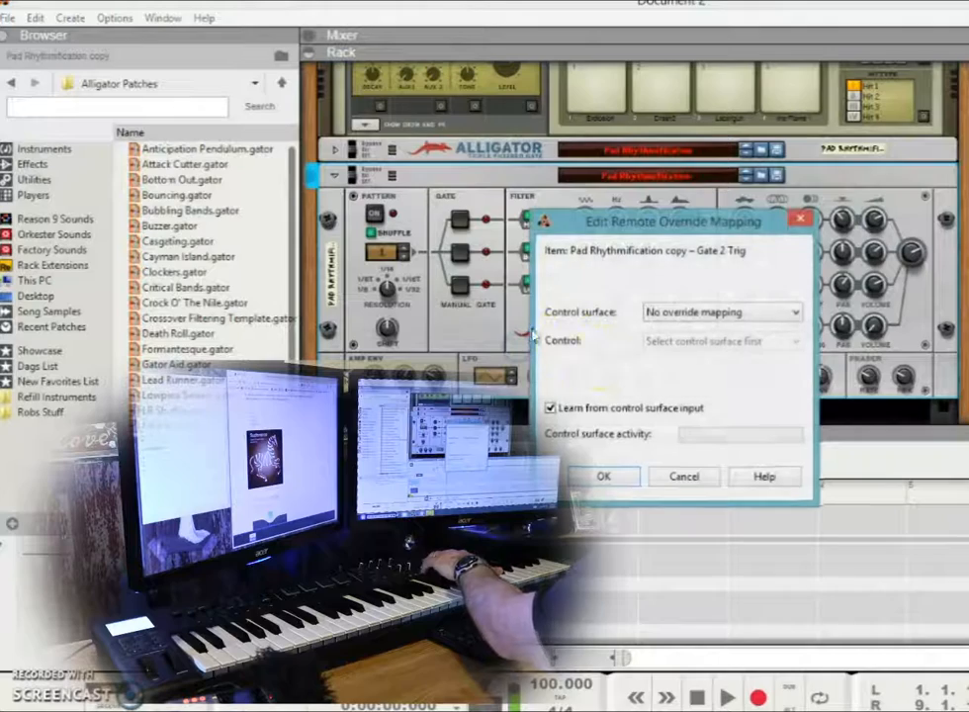
{"action": "left_click", "coordinate": [603, 478]}
{"action": "right_click", "coordinate": [460, 284]}
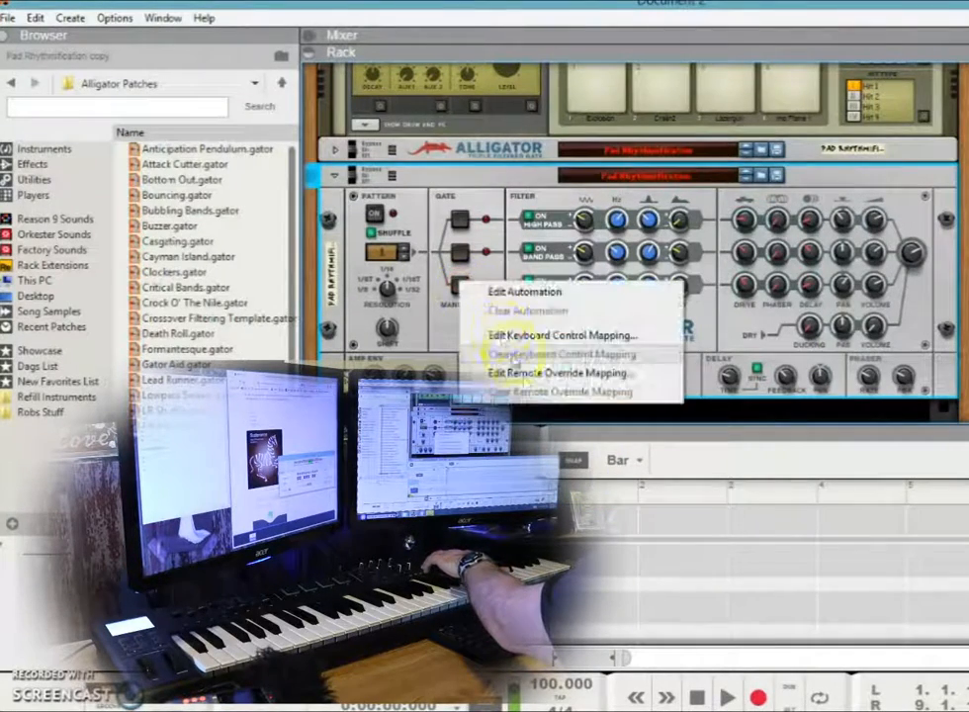
{"action": "left_click", "coordinate": [526, 374]}
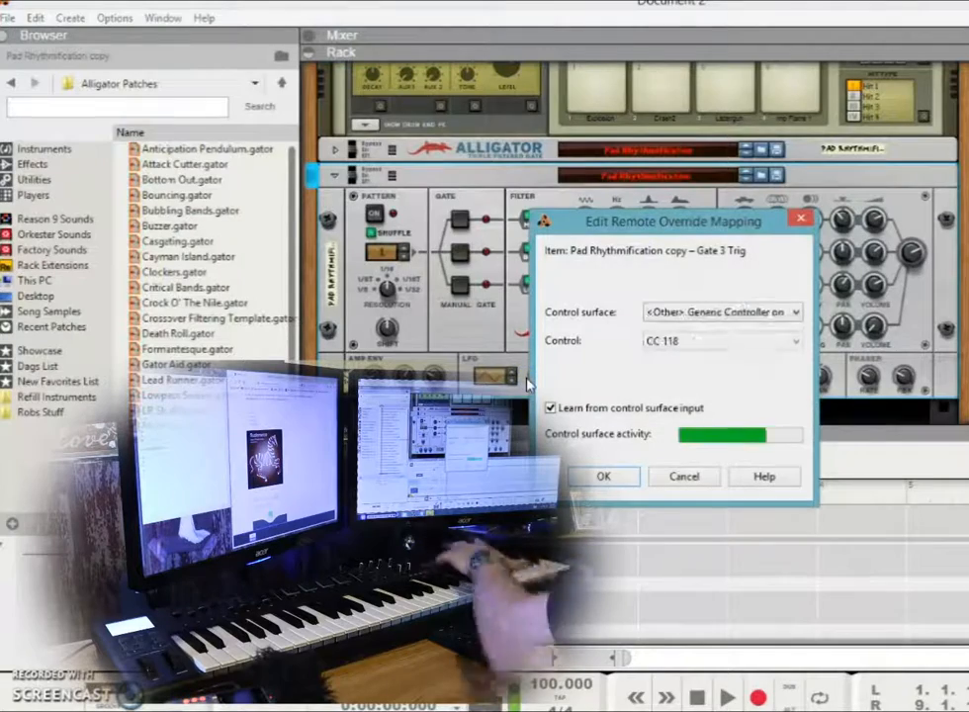
{"action": "left_click", "coordinate": [601, 478]}
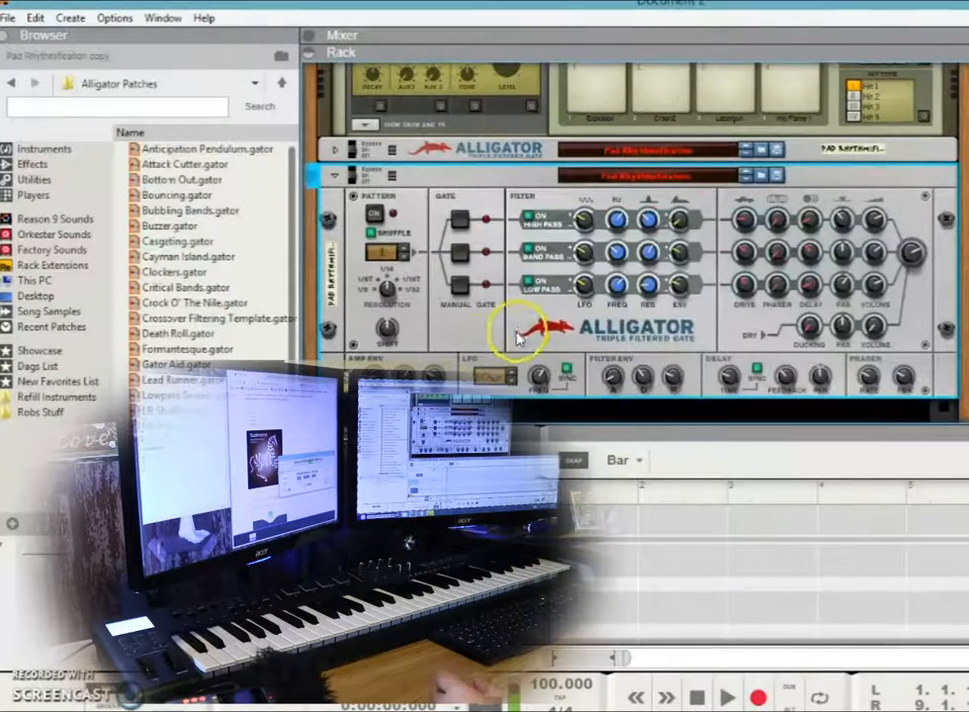
- Fold the second Alligator and select the B GrandPiano 1.0 track in the sequencer
{"action": "scroll", "coordinate": [519, 336], "scroll_direction": "up", "scroll_amount": 4}
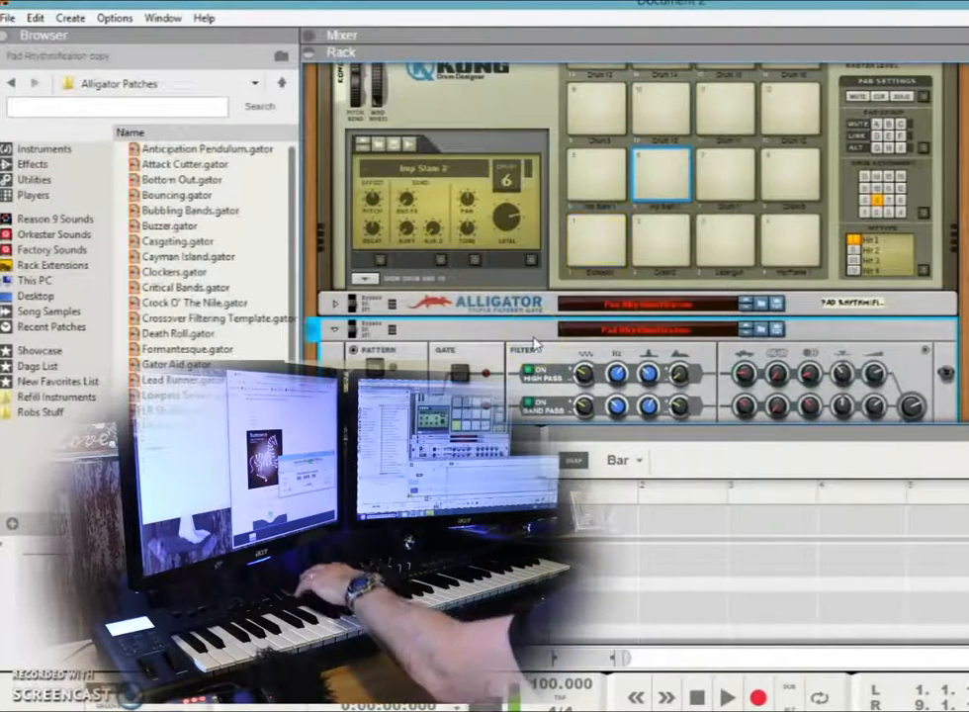
{"action": "left_click", "coordinate": [536, 346]}
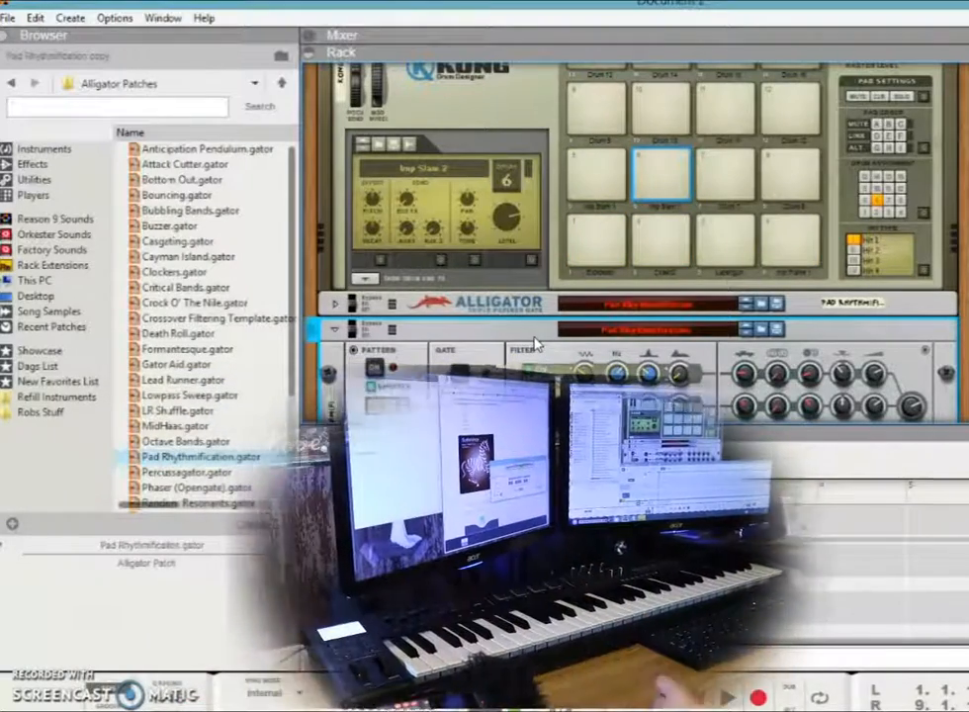
{"action": "left_click", "coordinate": [336, 330]}
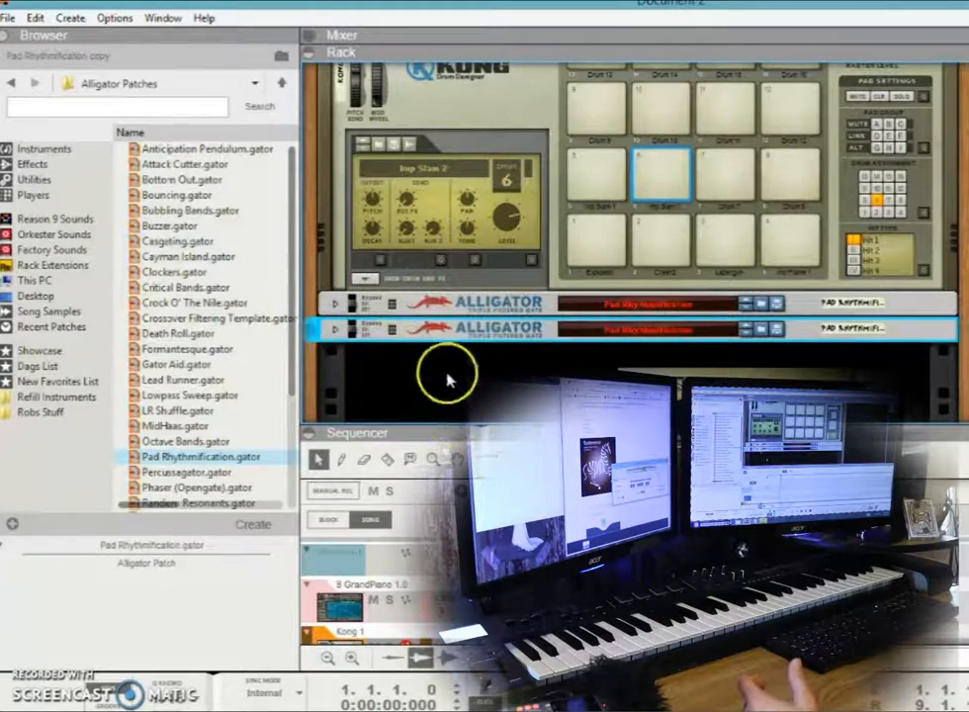
{"action": "scroll", "coordinate": [410, 322], "scroll_direction": "up", "scroll_amount": 2}
{"action": "left_click", "coordinate": [361, 584]}
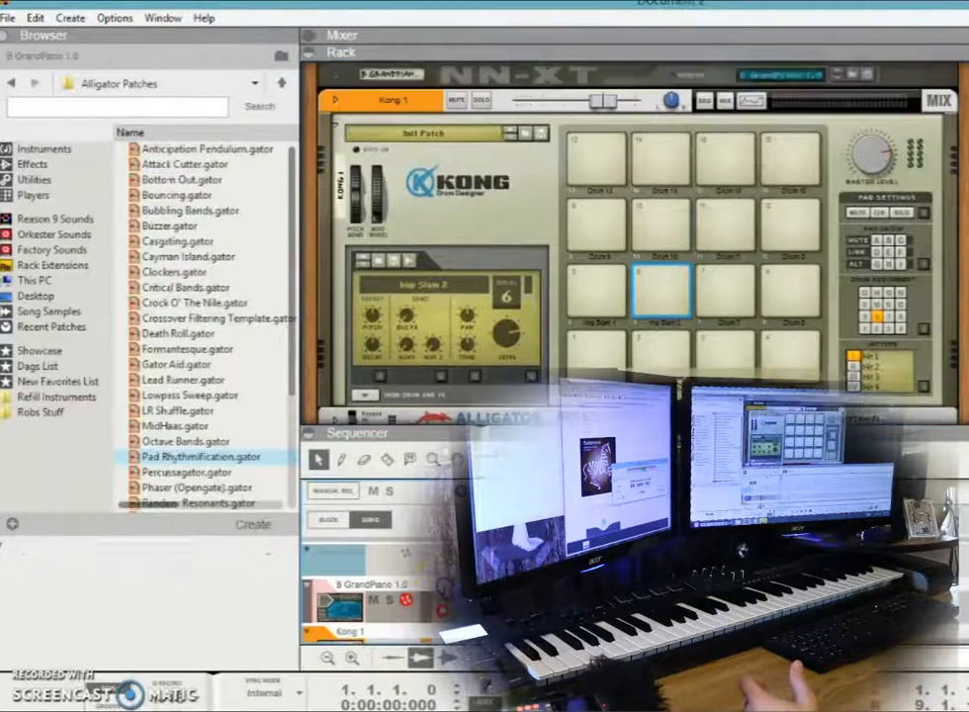